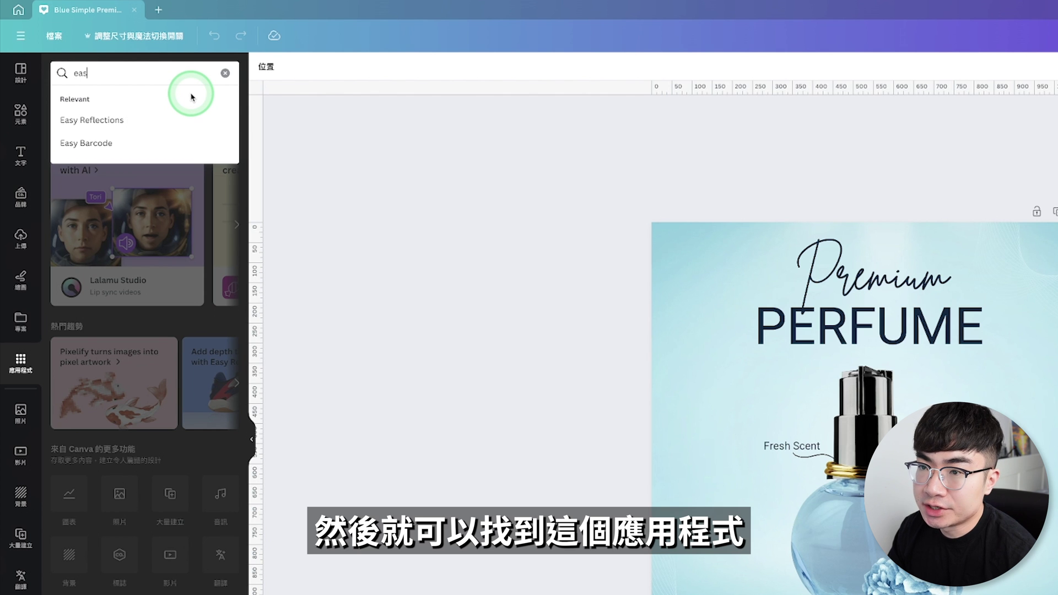
- Open the Easy Reflections app and create a reflection of the perfume bottle image
{"action": "left_click", "coordinate": [77, 120]}
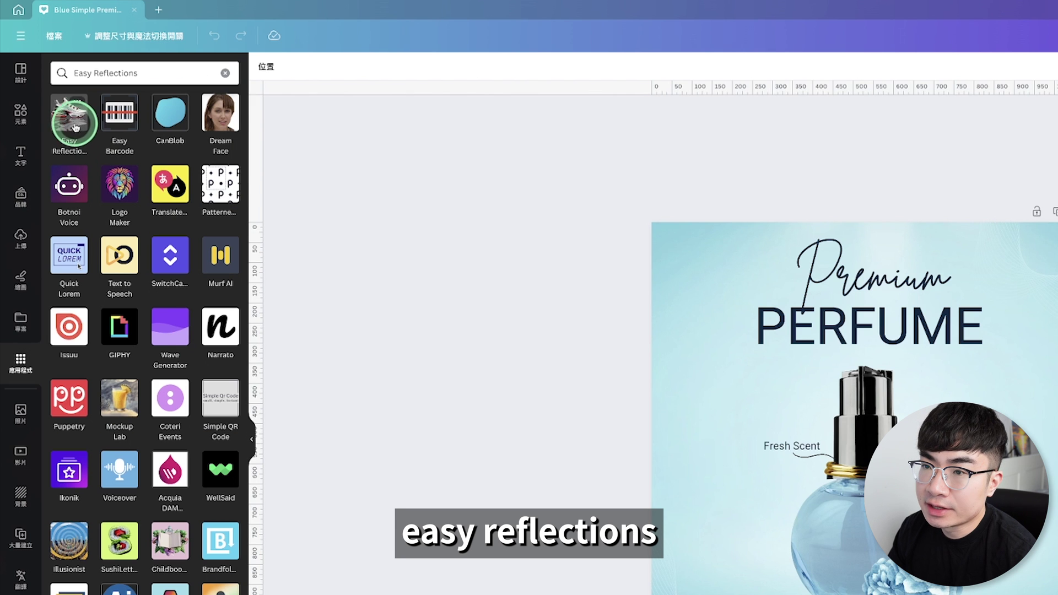
{"action": "left_click", "coordinate": [73, 120]}
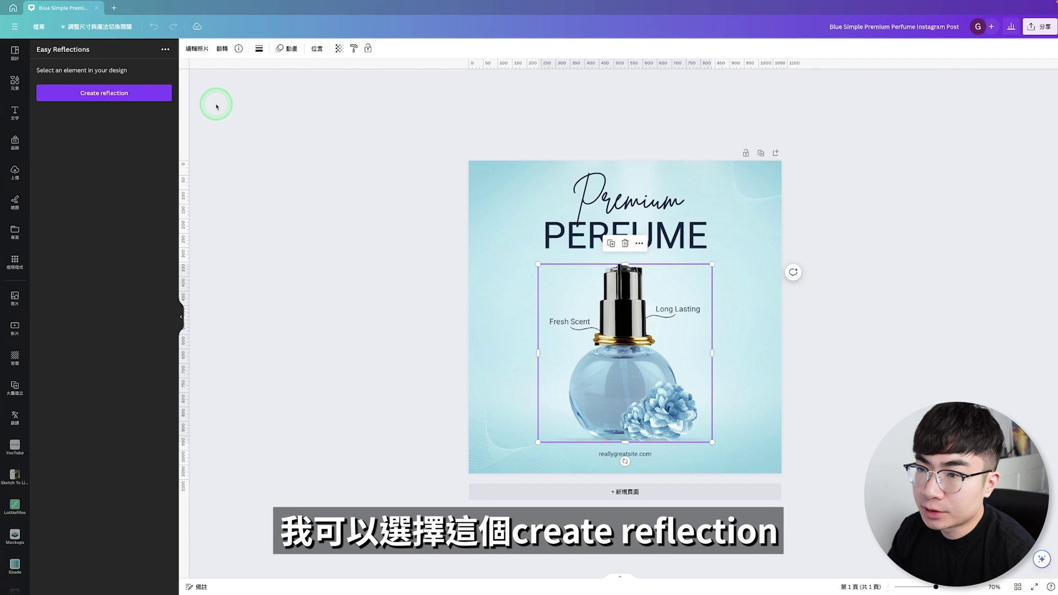
{"action": "left_click", "coordinate": [156, 105]}
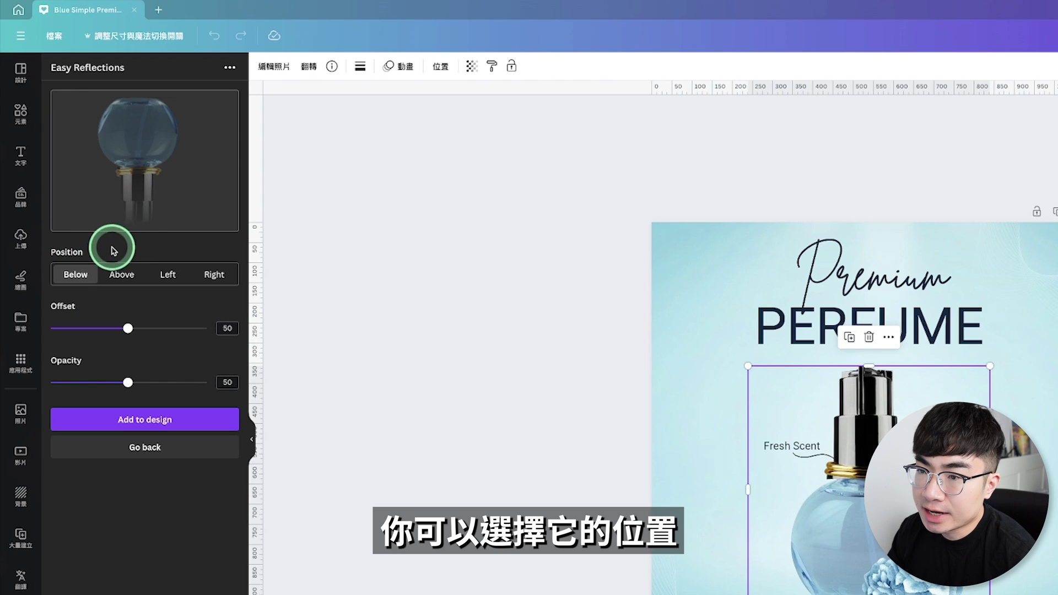
- Preview the reflection in the Above, Left and Right positions and return it to Below, with offset and opacity at 50
{"action": "left_click", "coordinate": [123, 274]}
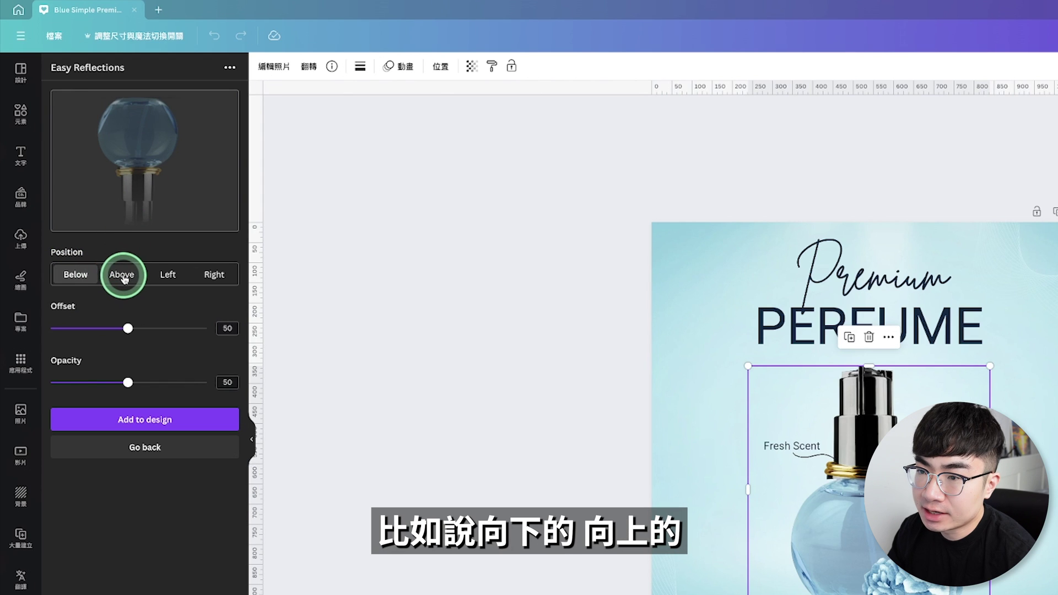
{"action": "left_click", "coordinate": [163, 275]}
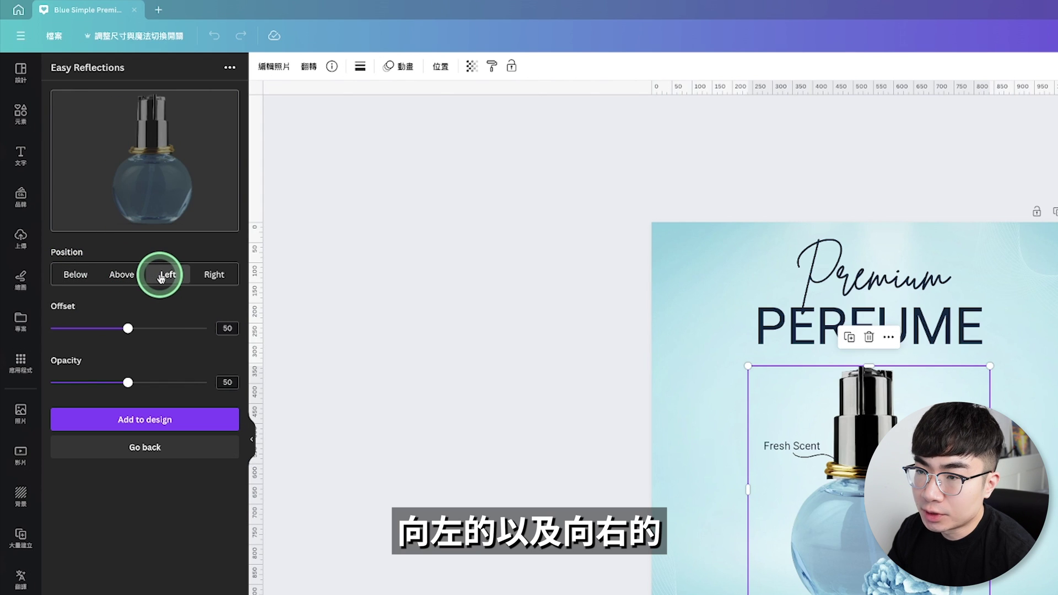
{"action": "left_click", "coordinate": [215, 278]}
{"action": "left_click", "coordinate": [77, 274]}
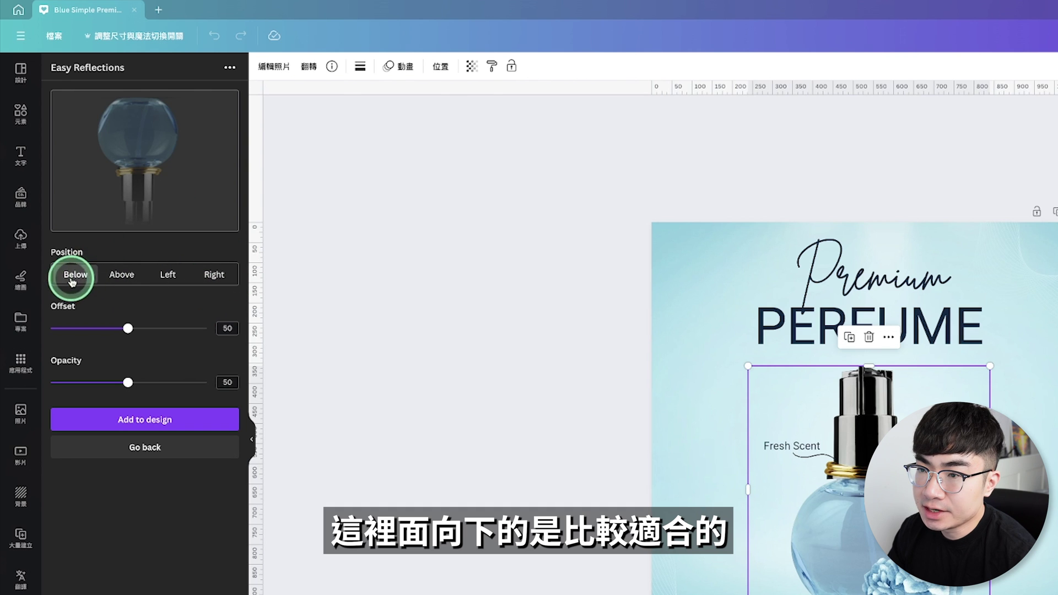
{"action": "left_click", "coordinate": [122, 328]}
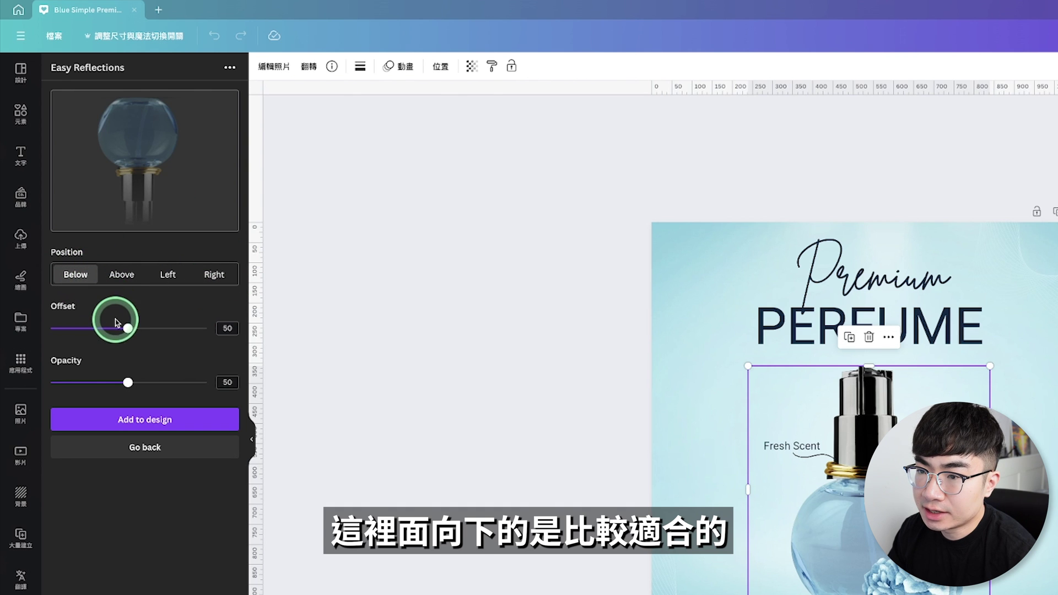
{"action": "left_click_drag", "start_coordinate": [125, 328], "coordinate": [128, 382]}
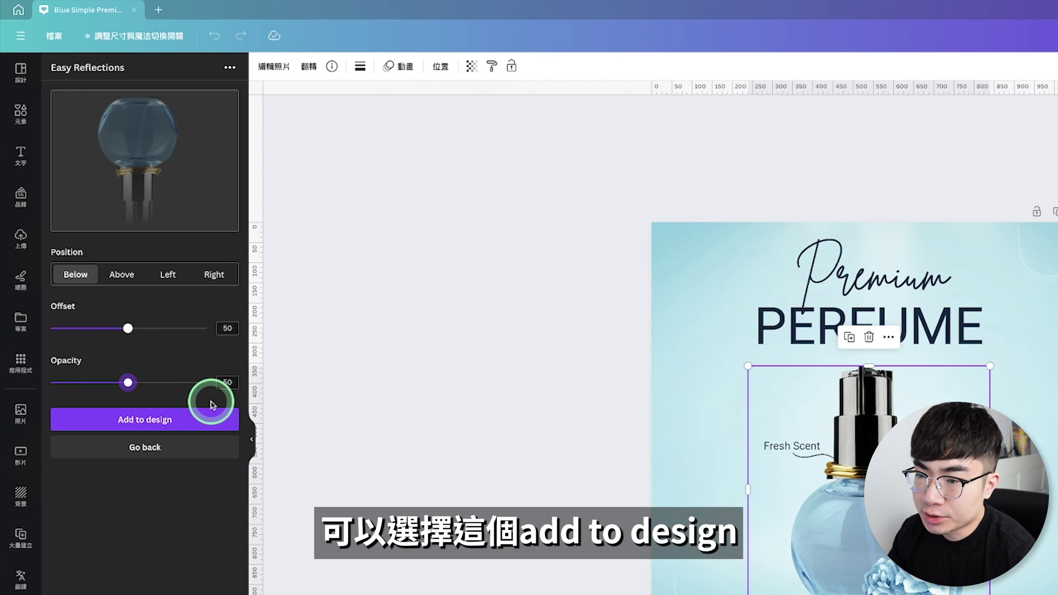
- Add the reflection to the design, place it directly beneath the perfume bottle and enlarge it to match the bottle's width
{"action": "left_click", "coordinate": [184, 419]}
{"action": "left_click_drag", "start_coordinate": [782, 372], "coordinate": [739, 383]}
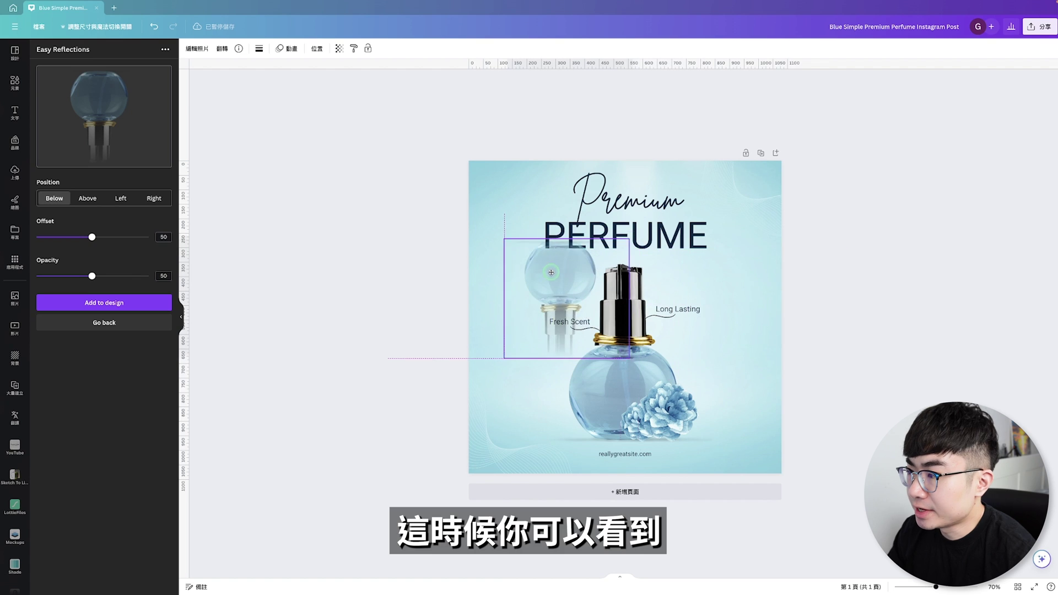
{"action": "left_click_drag", "start_coordinate": [533, 276], "coordinate": [619, 484]}
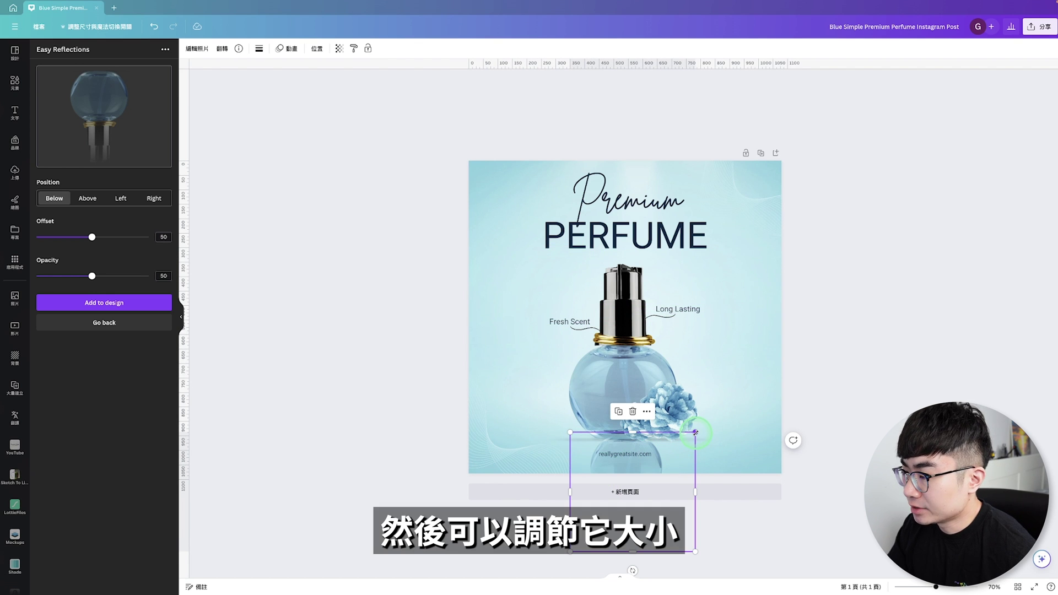
{"action": "left_click", "coordinate": [733, 307]}
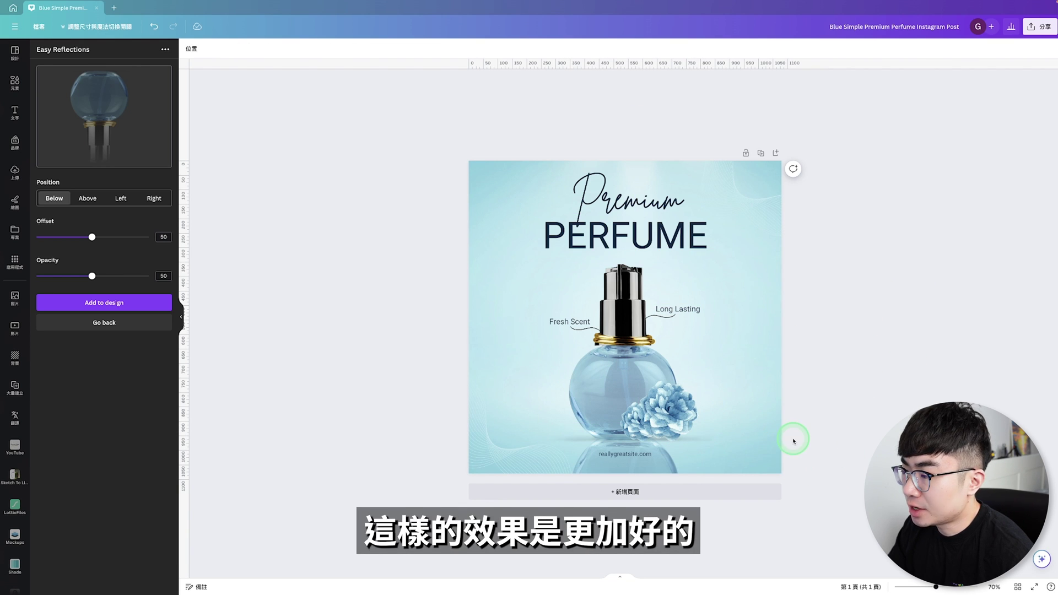
- Lower the transparency setting of the bottle's reflection to about 78
{"action": "left_click", "coordinate": [662, 449]}
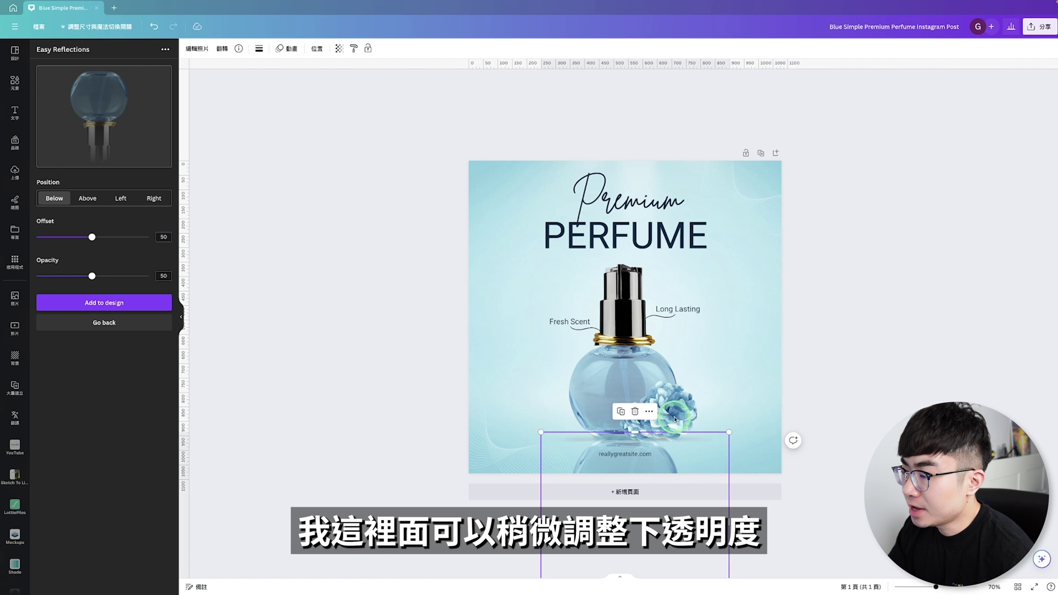
{"action": "left_click", "coordinate": [339, 49]}
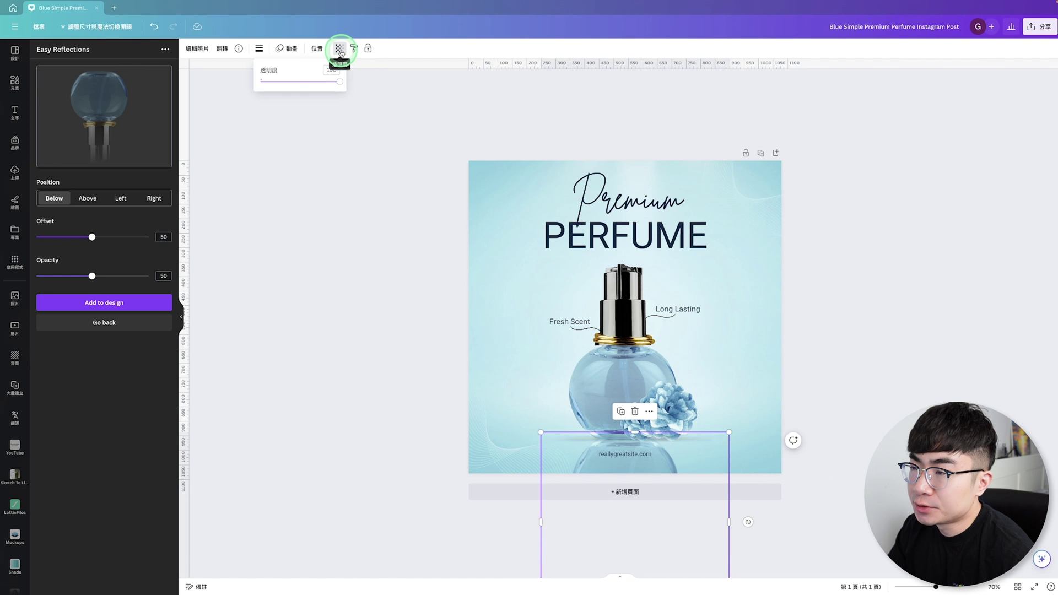
{"action": "left_click_drag", "start_coordinate": [342, 87], "coordinate": [338, 84]}
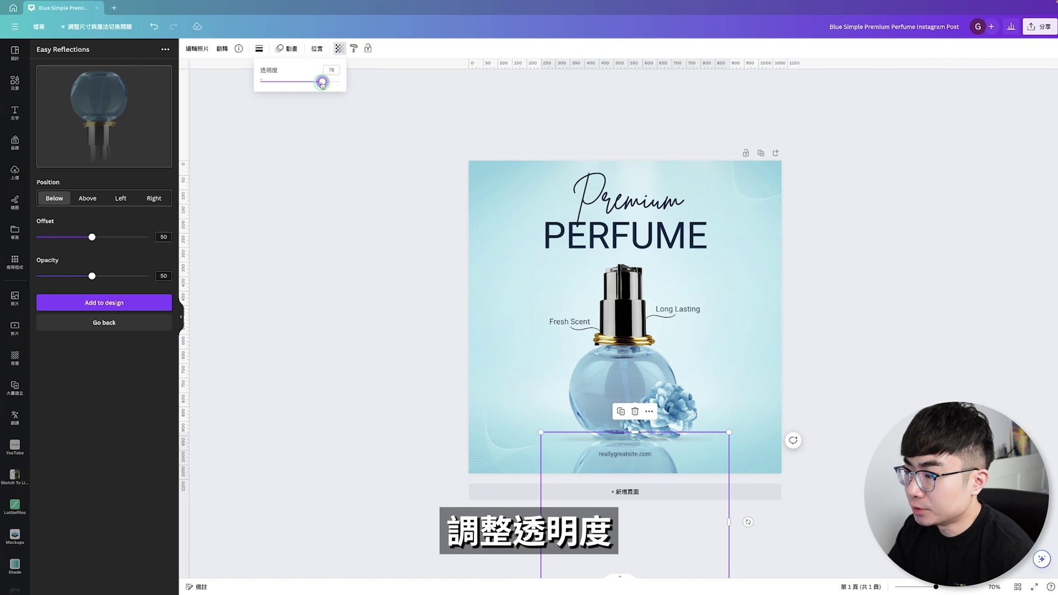
{"action": "left_click", "coordinate": [815, 260]}
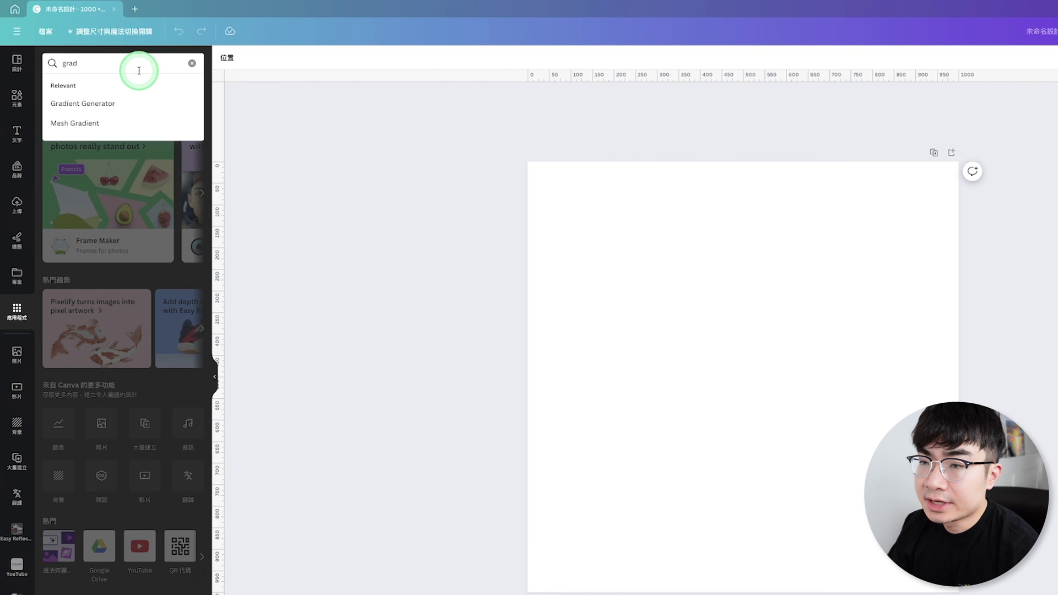
- Find and open the Gradient Generator app for the blank design
{"action": "left_click", "coordinate": [150, 107]}
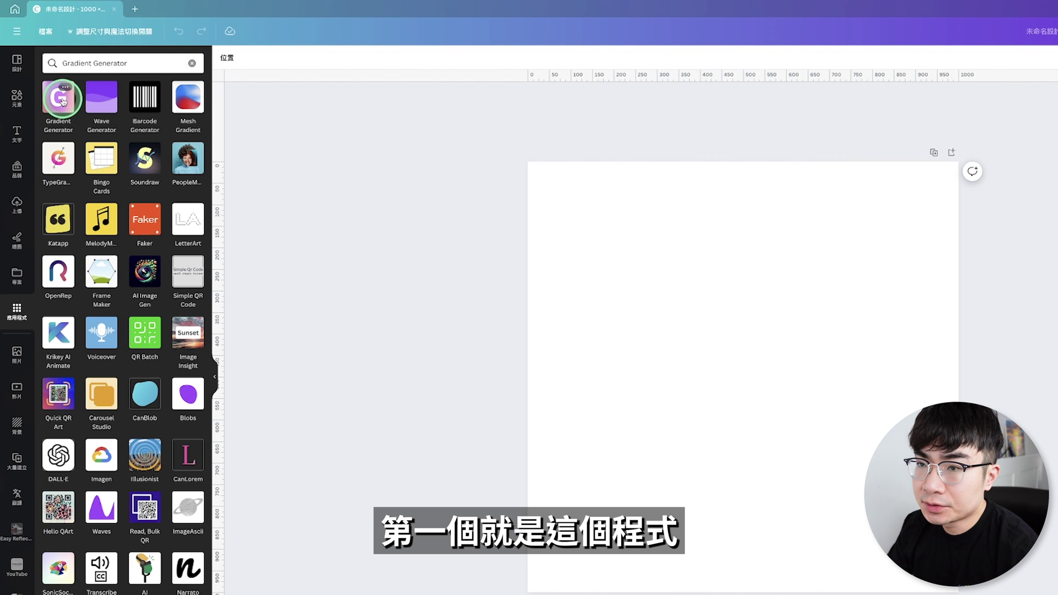
{"action": "left_click", "coordinate": [58, 104]}
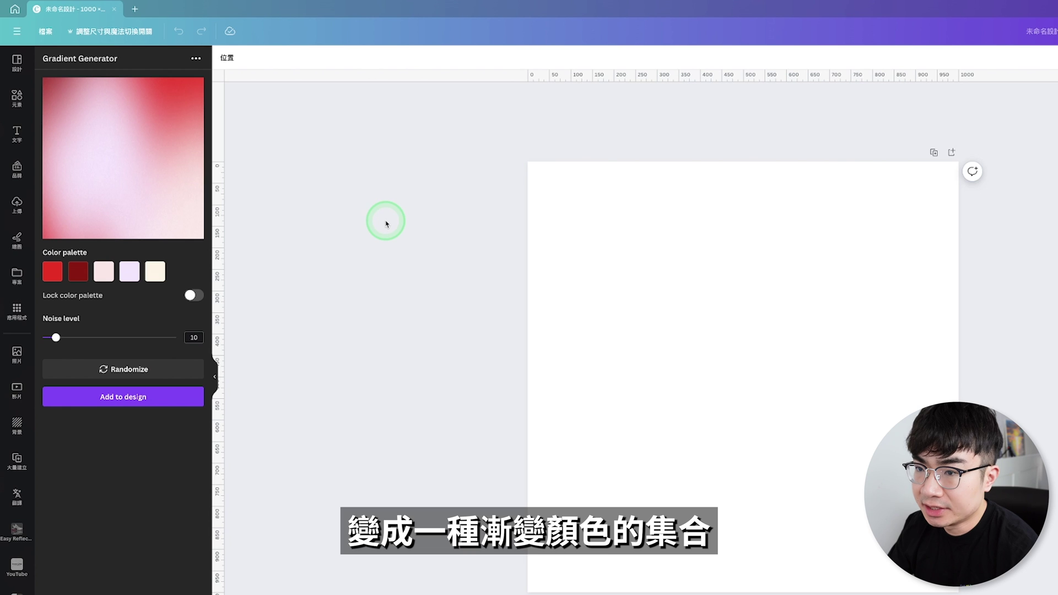
- Set the gradient's first palette color to light cyan, the second to bright yellow and the third to magenta
{"action": "left_click", "coordinate": [51, 272]}
{"action": "left_click_drag", "start_coordinate": [66, 354], "coordinate": [146, 357]}
{"action": "left_click", "coordinate": [140, 372]}
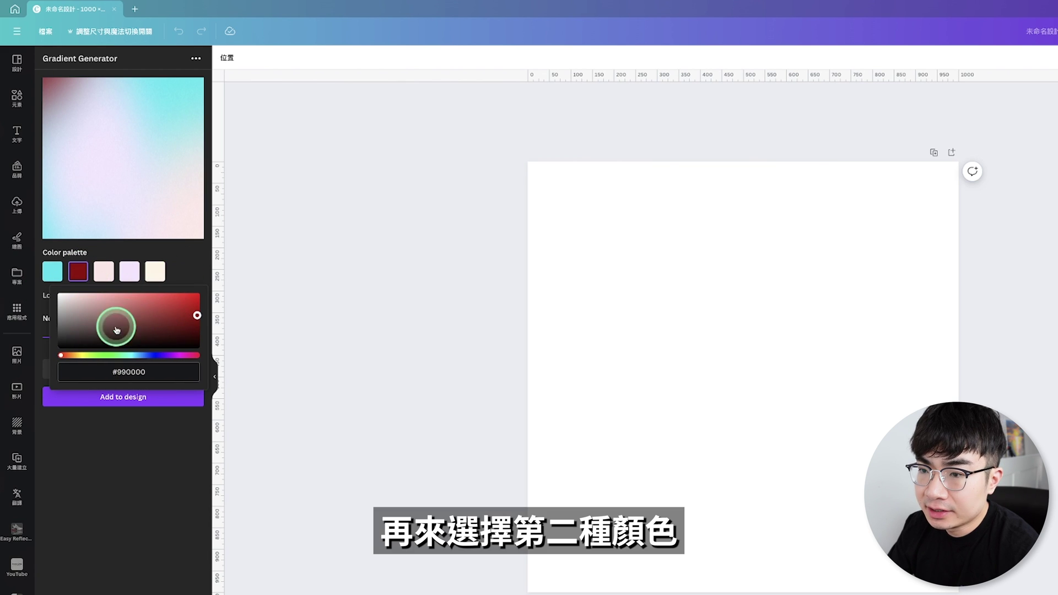
{"action": "left_click", "coordinate": [80, 355]}
{"action": "left_click", "coordinate": [193, 298]}
{"action": "left_click", "coordinate": [104, 271]}
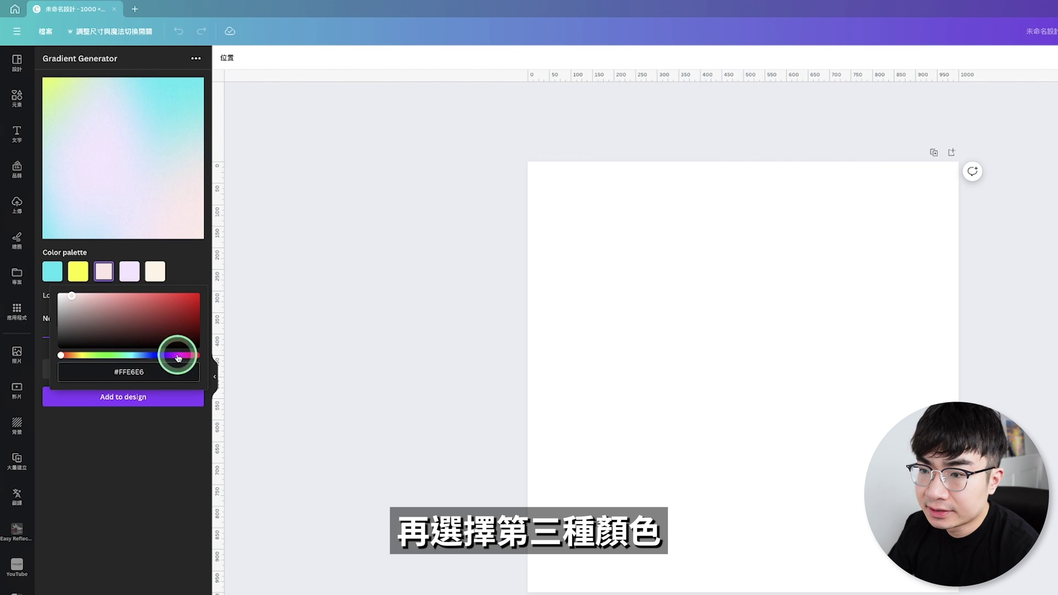
{"action": "left_click", "coordinate": [182, 355]}
{"action": "left_click", "coordinate": [187, 300]}
- Set the gradient's fourth palette color to bright green and the fifth to the soft blue #9189E8
{"action": "left_click", "coordinate": [130, 271]}
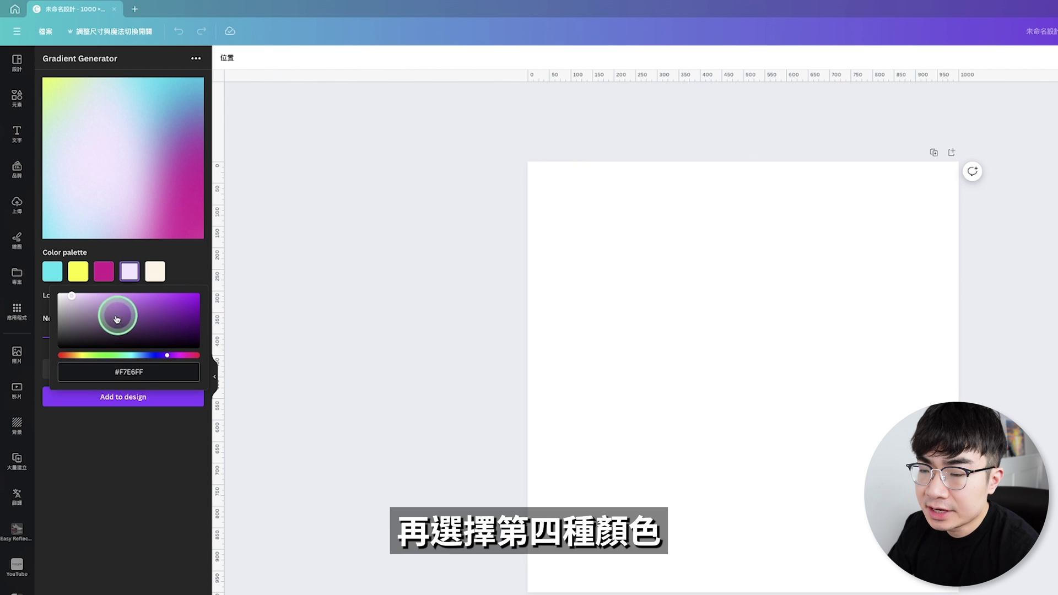
{"action": "left_click", "coordinate": [110, 355]}
{"action": "left_click", "coordinate": [182, 298]}
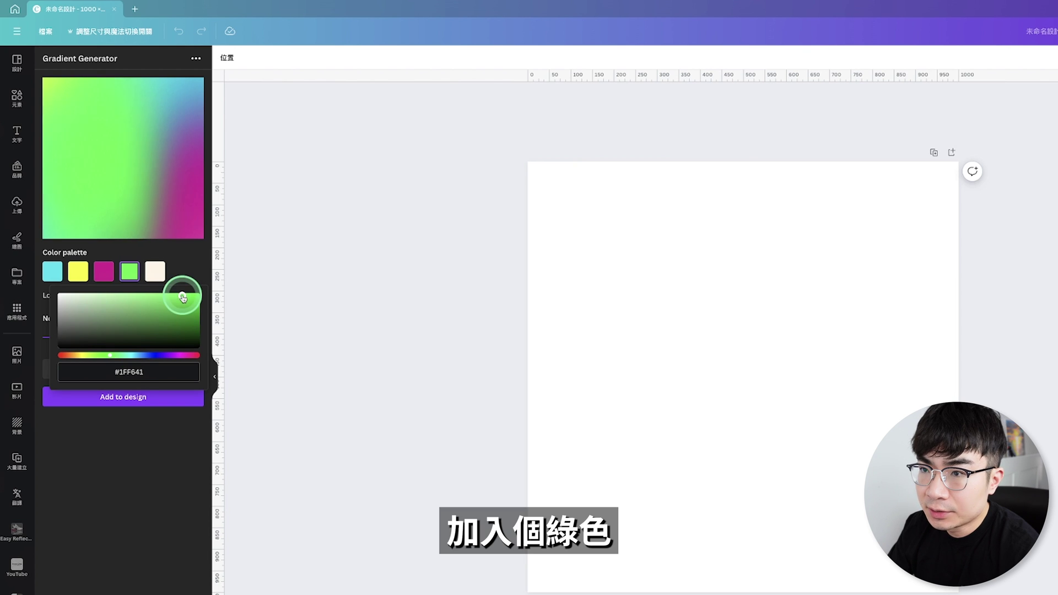
{"action": "left_click", "coordinate": [155, 271]}
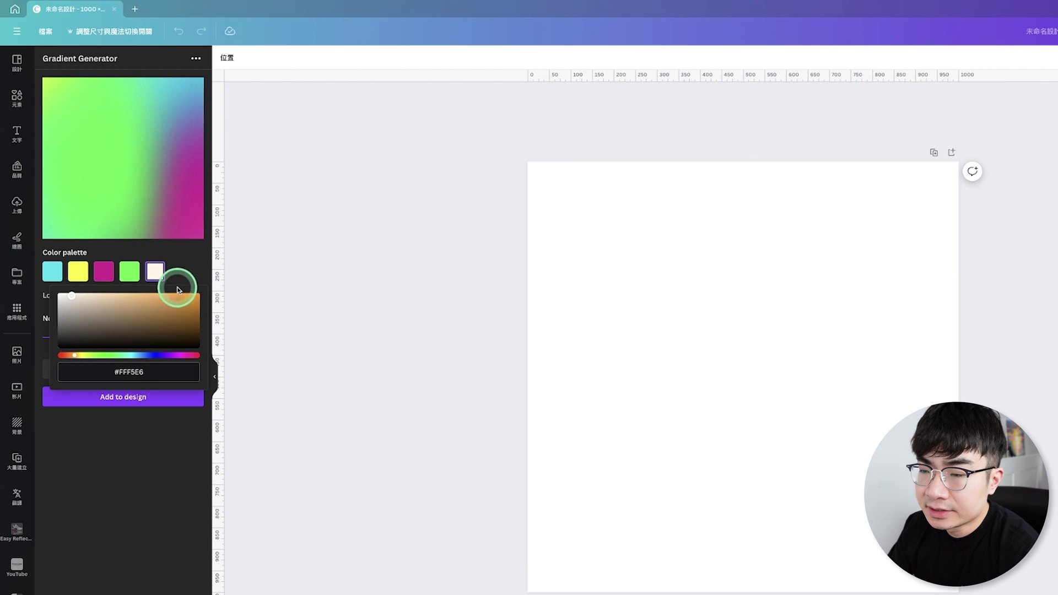
{"action": "left_click", "coordinate": [157, 351]}
{"action": "left_click", "coordinate": [114, 299]}
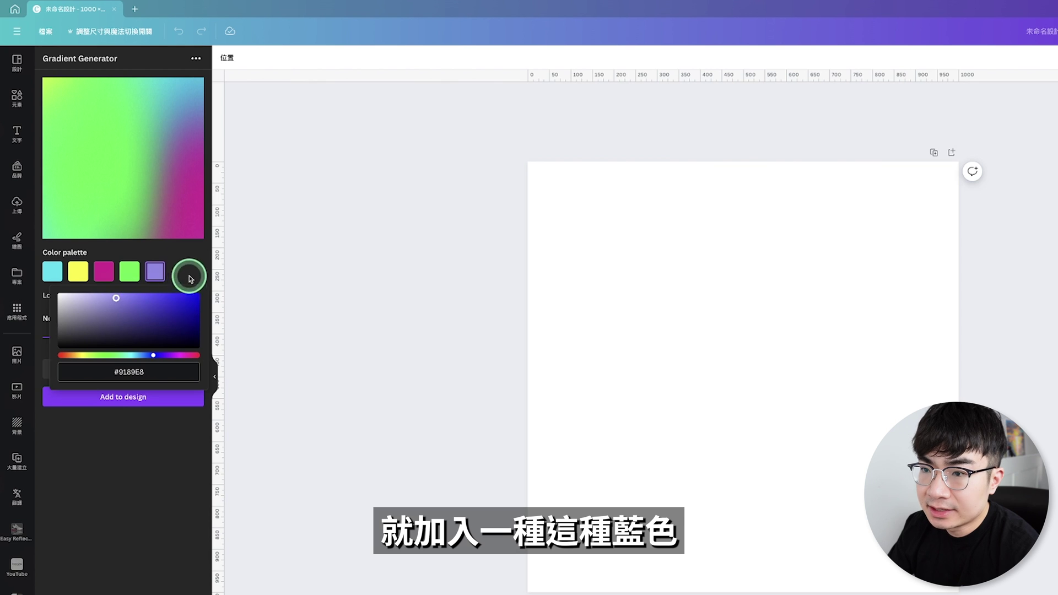
{"action": "left_click", "coordinate": [165, 215]}
{"action": "left_click", "coordinate": [26, 288]}
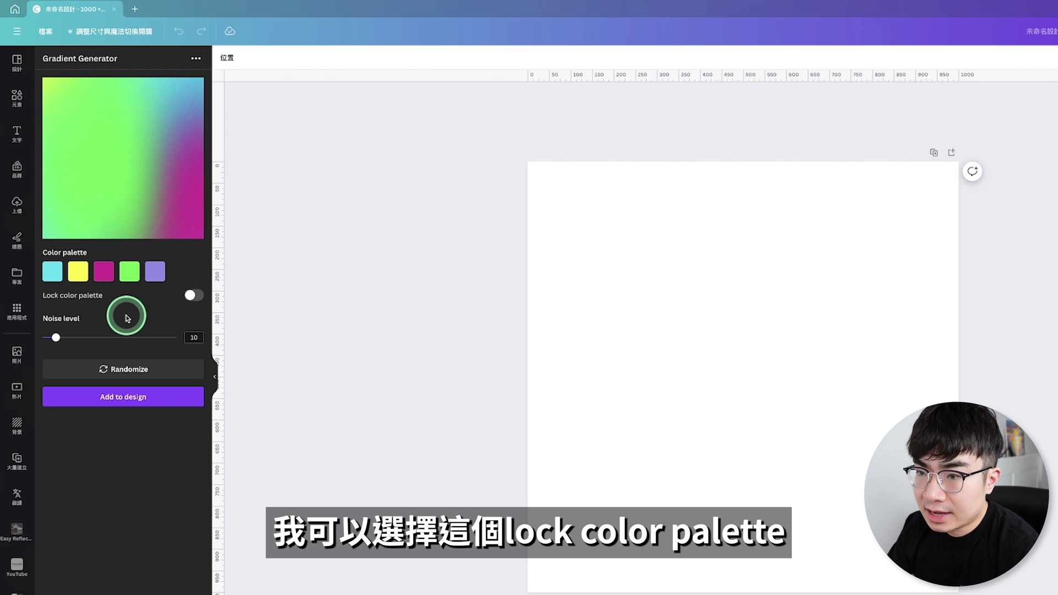
- Lock the color palette and randomize the gradient several times using the same five colors
{"action": "left_click", "coordinate": [105, 297]}
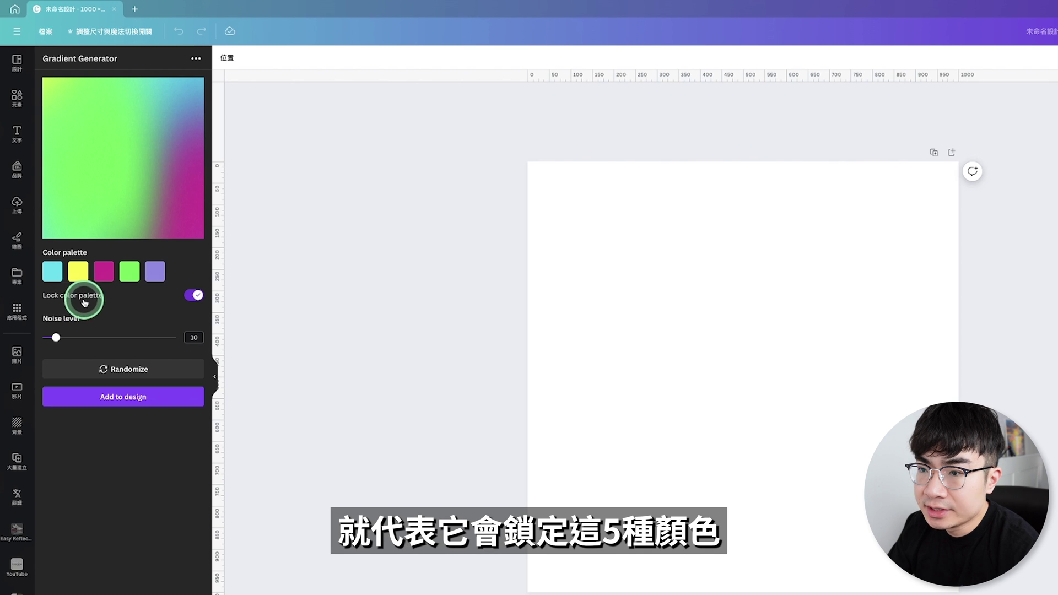
{"action": "left_click", "coordinate": [180, 372]}
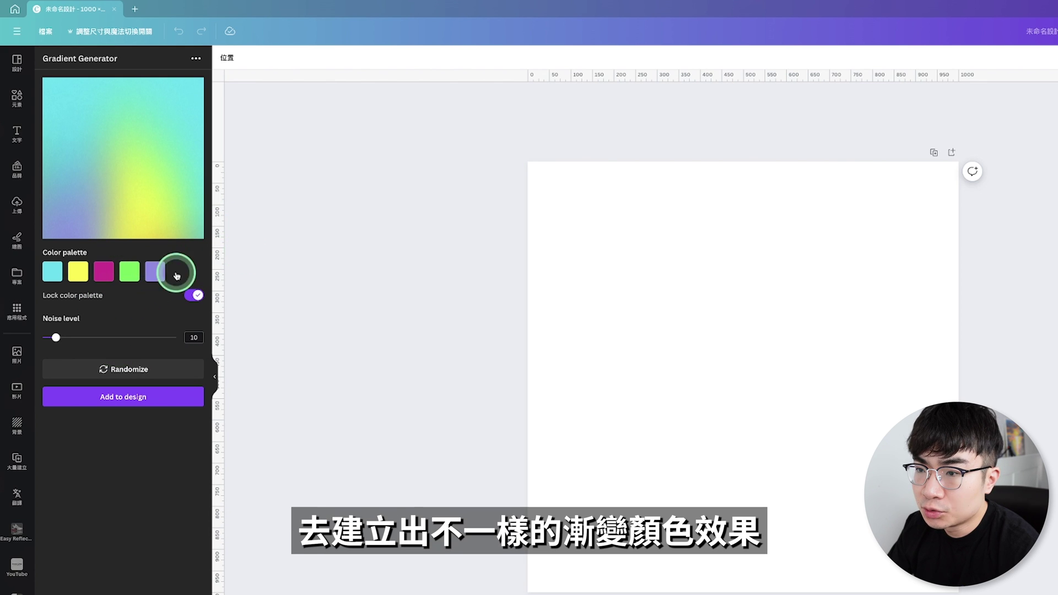
{"action": "left_click", "coordinate": [155, 358]}
{"action": "left_click", "coordinate": [147, 368]}
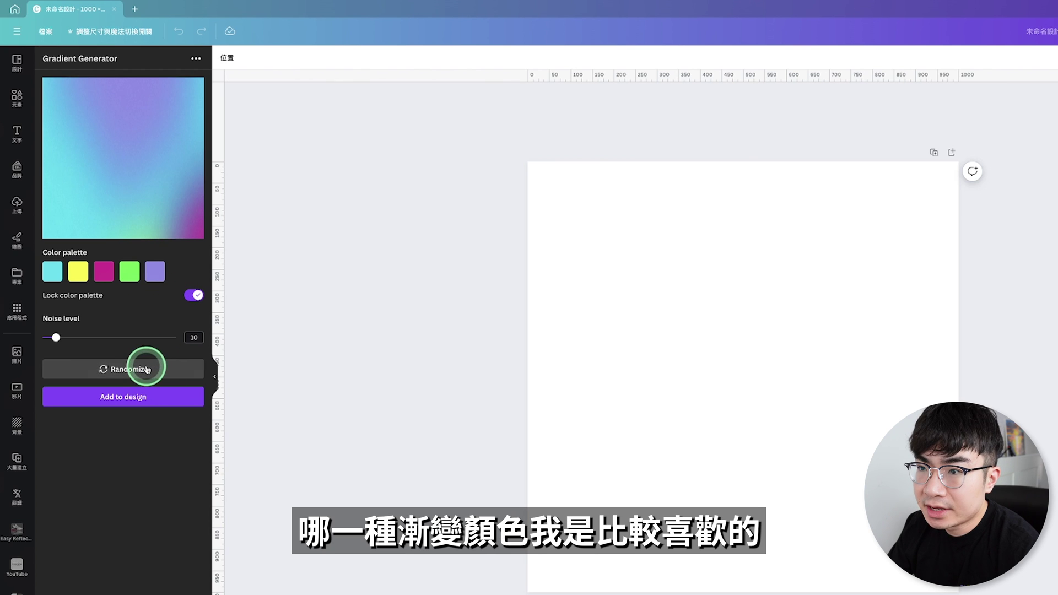
{"action": "left_click", "coordinate": [147, 369]}
{"action": "left_click", "coordinate": [148, 369]}
- Unlock the color palette and randomize repeatedly until the gradient blends purple, cream and coral
{"action": "left_click", "coordinate": [197, 296]}
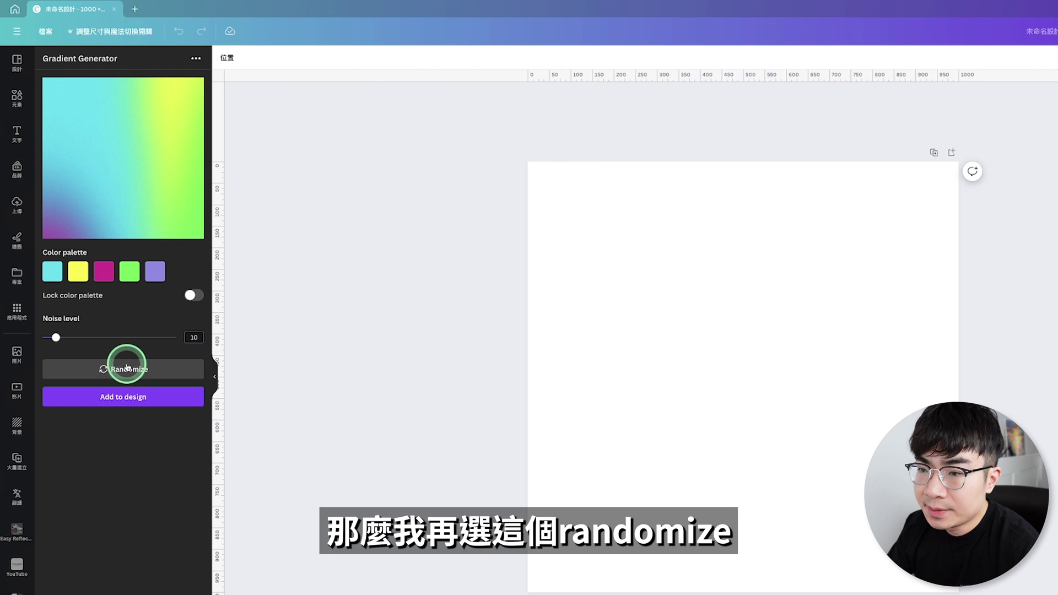
{"action": "left_click", "coordinate": [160, 374]}
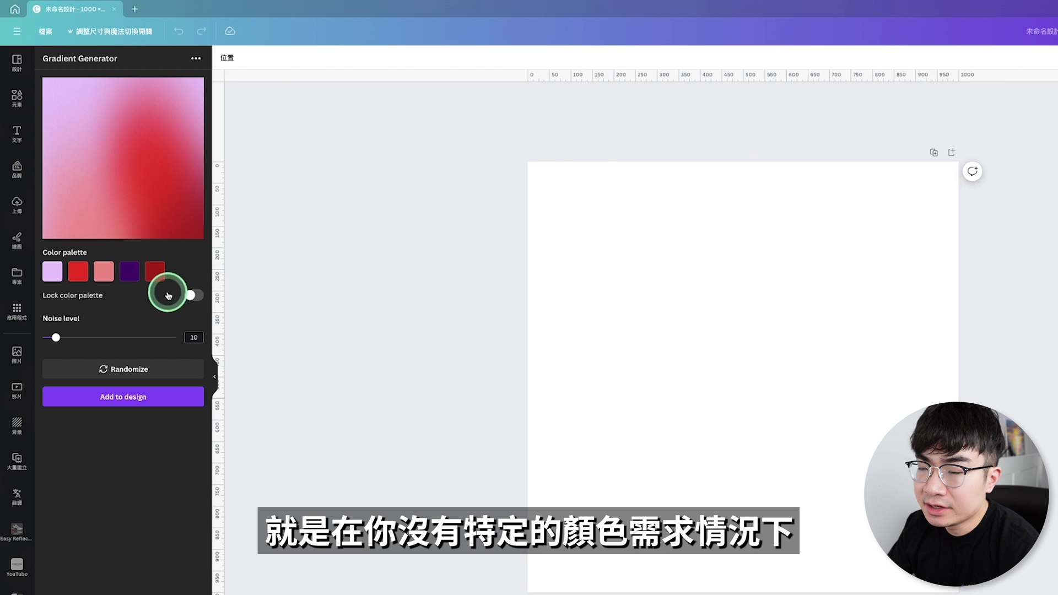
{"action": "left_click", "coordinate": [145, 368]}
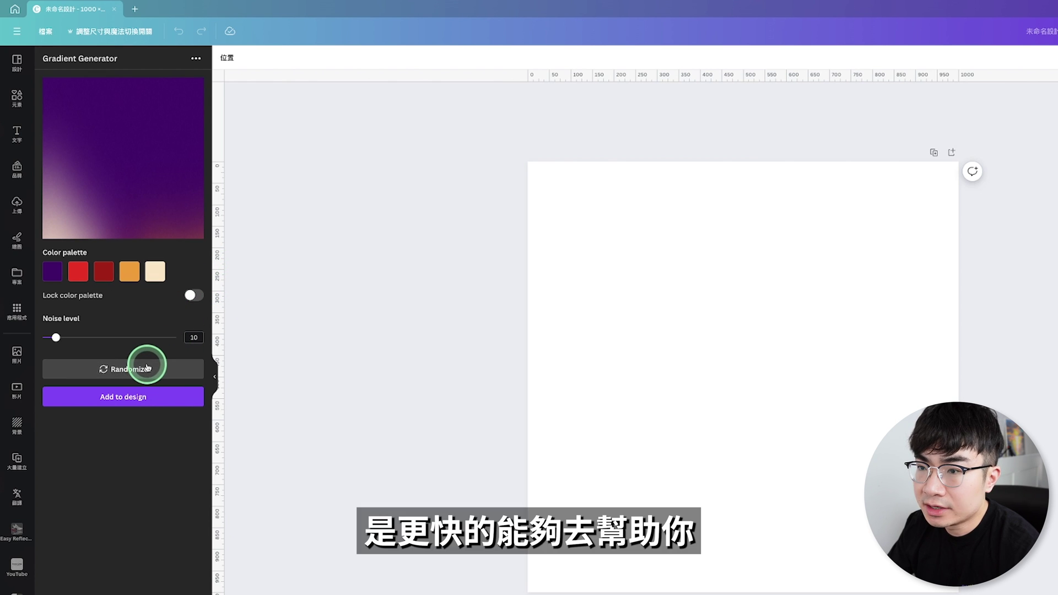
{"action": "left_click", "coordinate": [146, 367]}
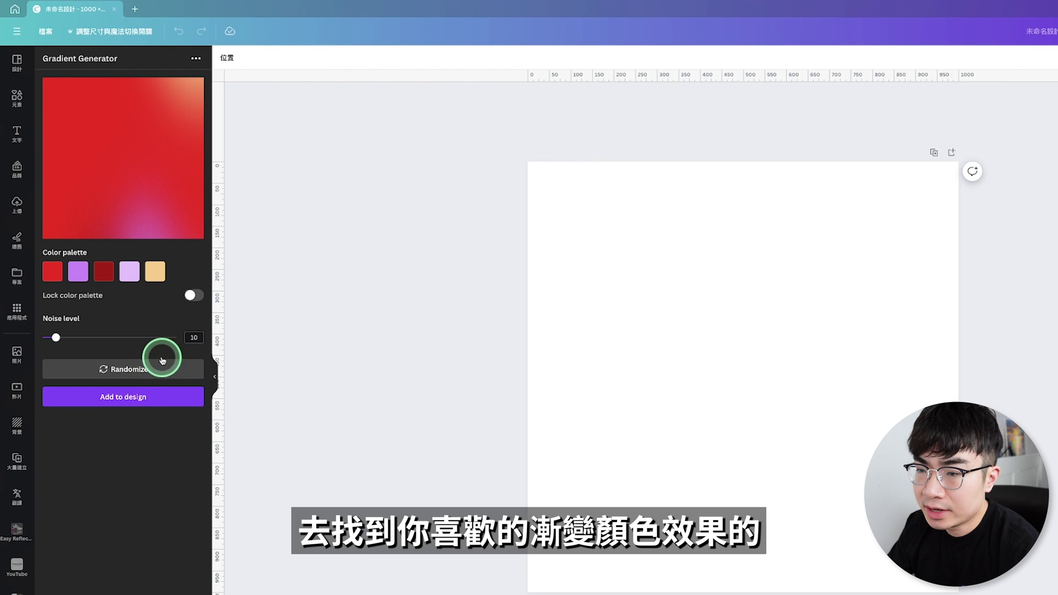
{"action": "left_click", "coordinate": [184, 368]}
{"action": "left_click", "coordinate": [184, 368]}
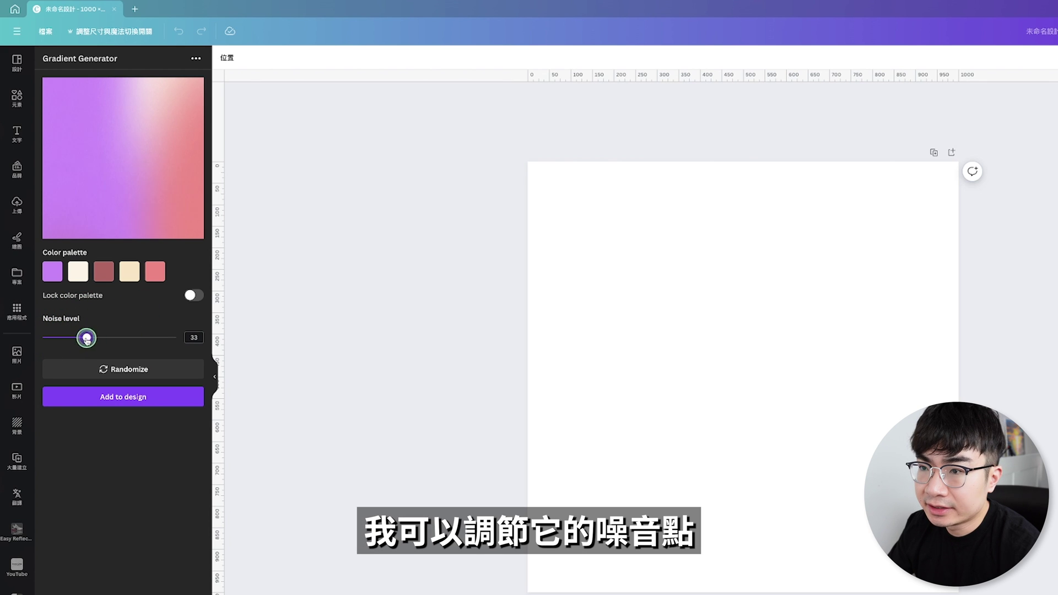
- Try a noise level of 60 on the gradient, then settle on a noise level of 19
{"action": "left_click_drag", "start_coordinate": [86, 339], "coordinate": [123, 338]}
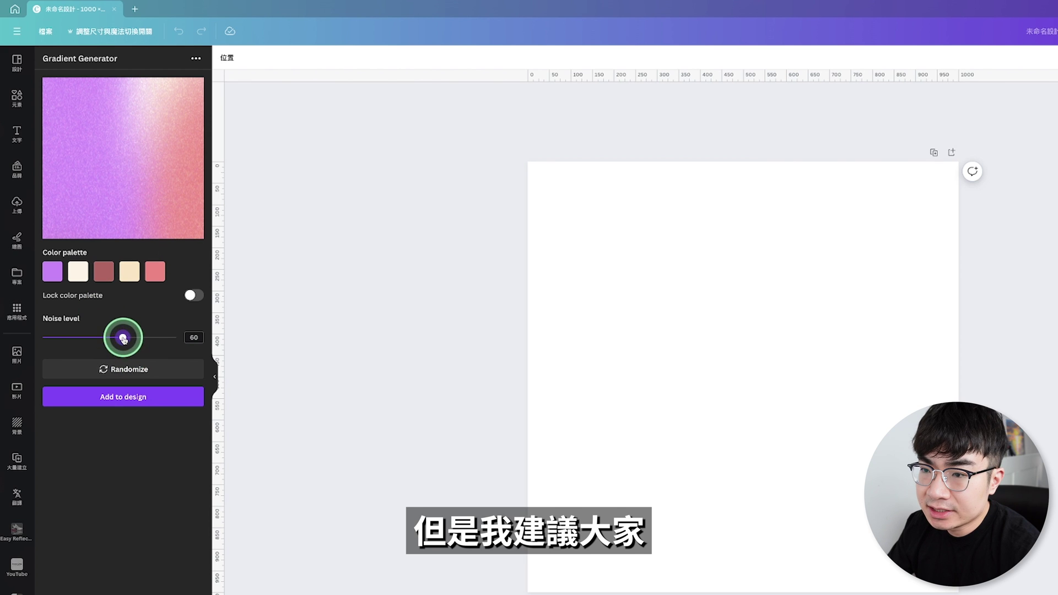
{"action": "left_click_drag", "start_coordinate": [124, 339], "coordinate": [103, 341]}
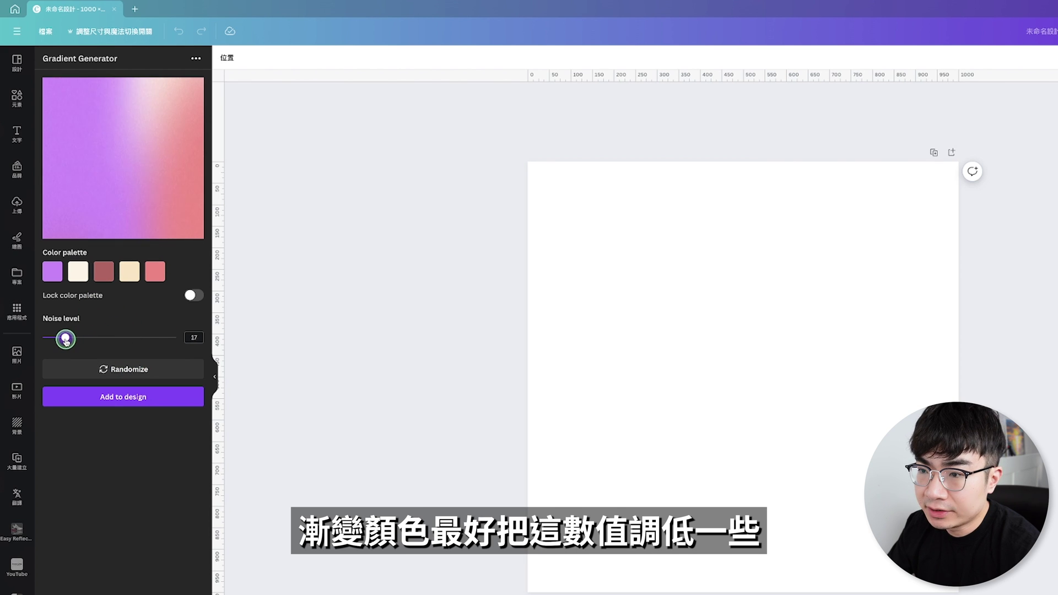
{"action": "left_click_drag", "start_coordinate": [68, 341], "coordinate": [68, 338]}
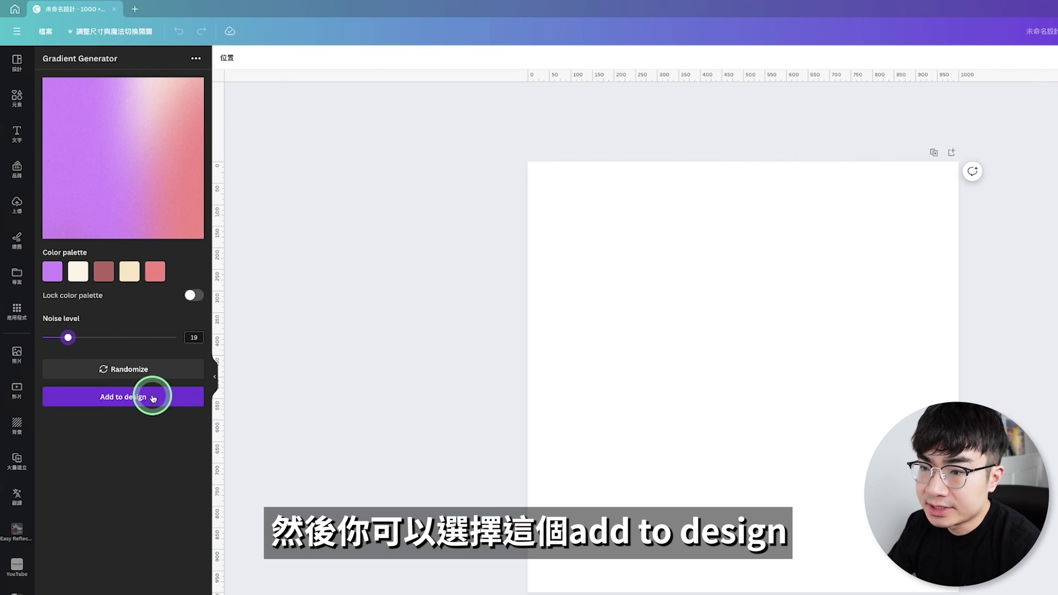
- Add the gradient to the design, rotated 90 degrees clockwise and enlarged beyond the page edges
{"action": "left_click", "coordinate": [153, 398]}
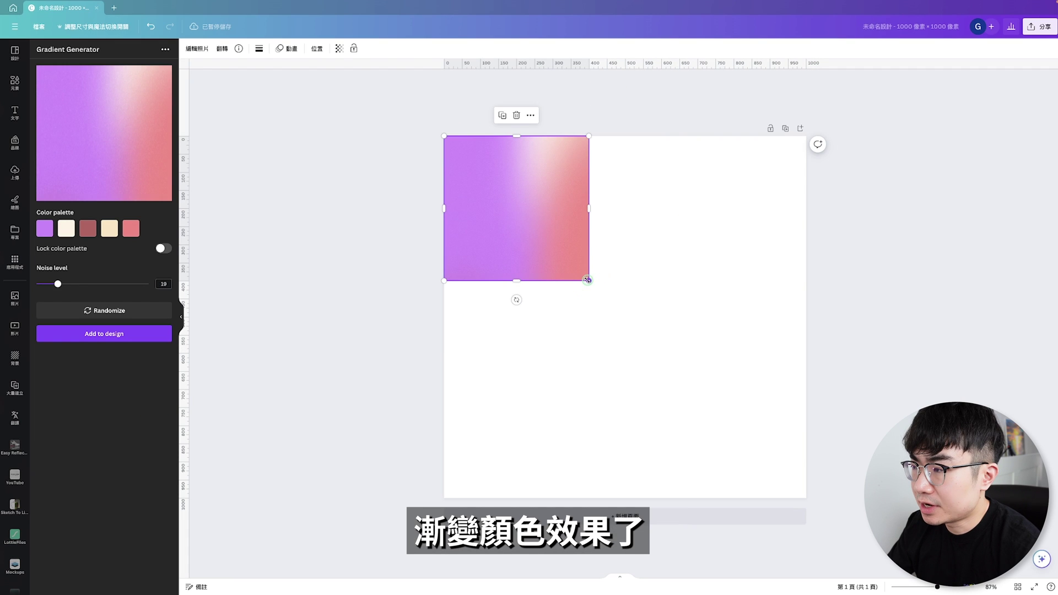
{"action": "left_click_drag", "start_coordinate": [588, 280], "coordinate": [806, 498]}
{"action": "left_click_drag", "start_coordinate": [625, 510], "coordinate": [425, 317]}
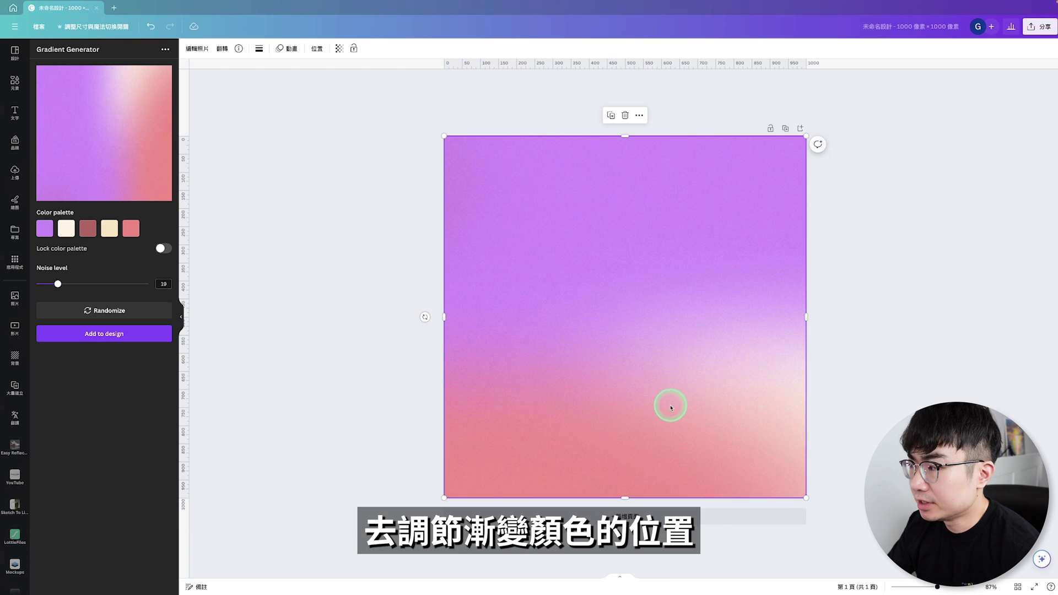
{"action": "left_click_drag", "start_coordinate": [805, 135], "coordinate": [549, 111]}
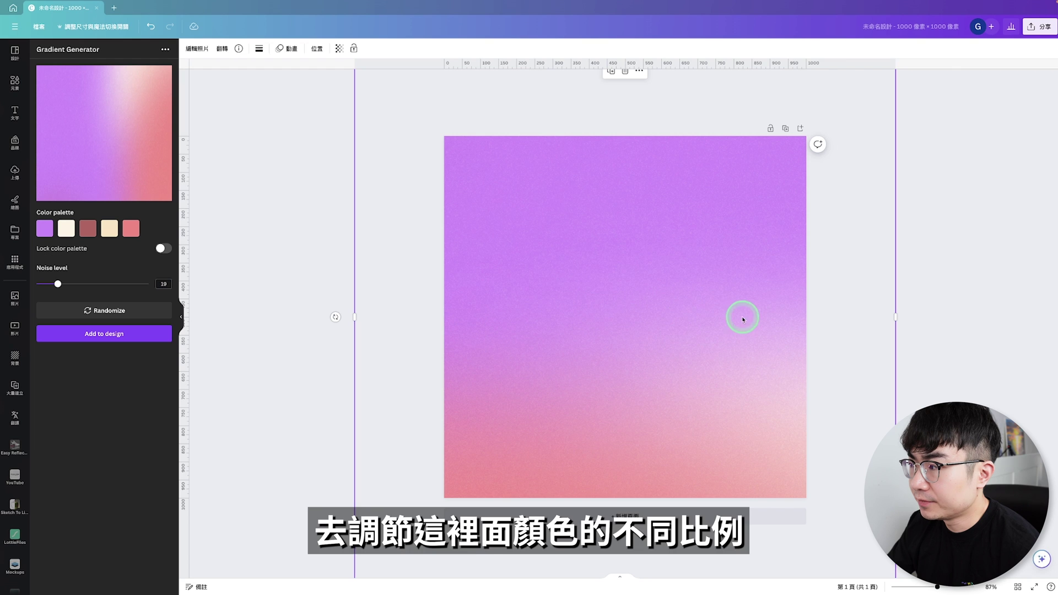
{"action": "left_click", "coordinate": [948, 262]}
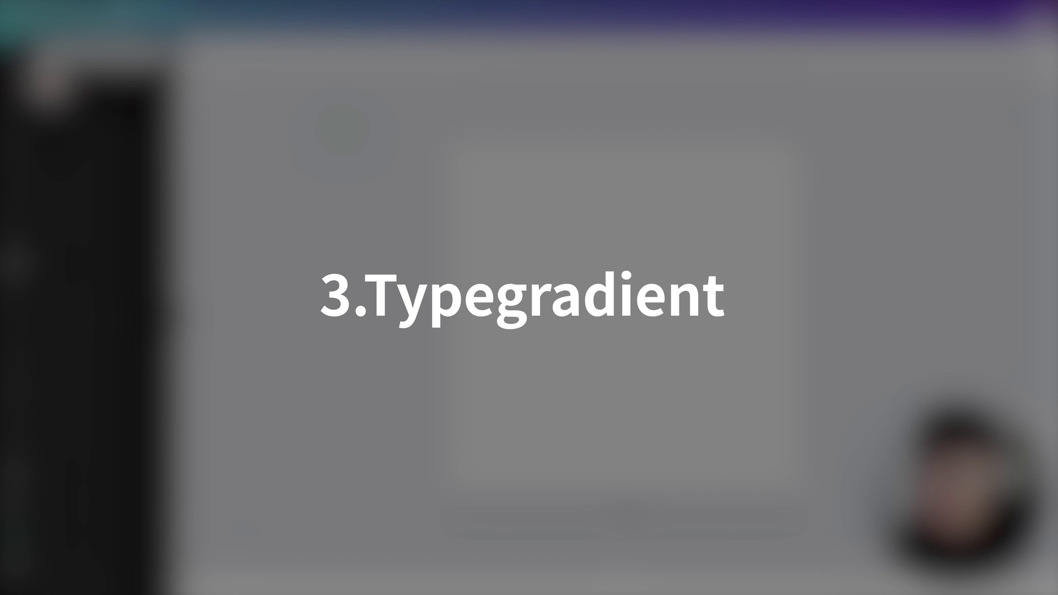
- Open the TypeGradient app, browse its fonts, and enter the main text 你好 with 歡迎來到我的頻道 on a second line
{"action": "left_click", "coordinate": [73, 103]}
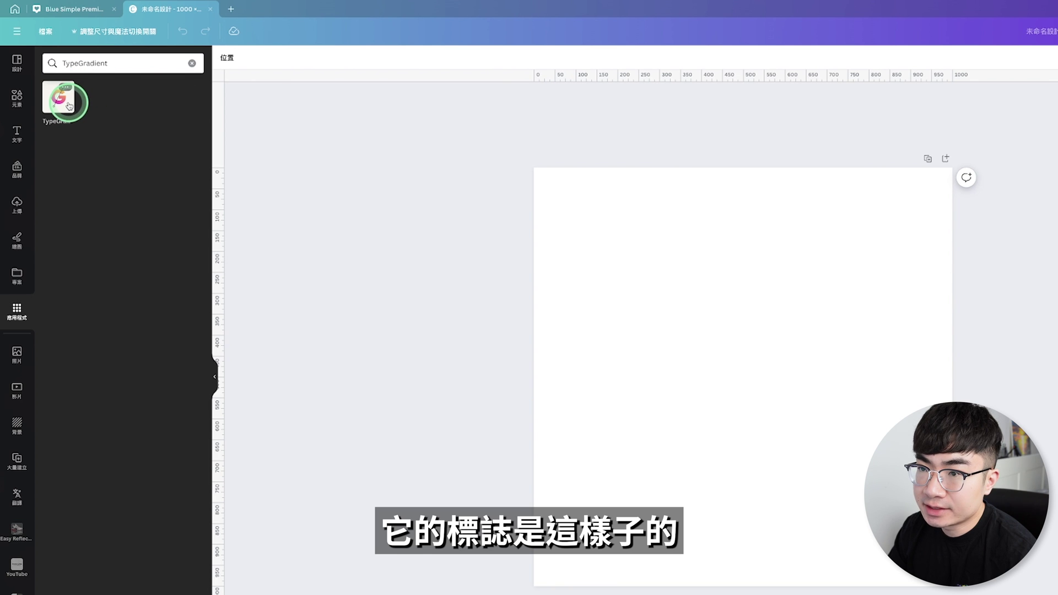
{"action": "left_click", "coordinate": [272, 107]}
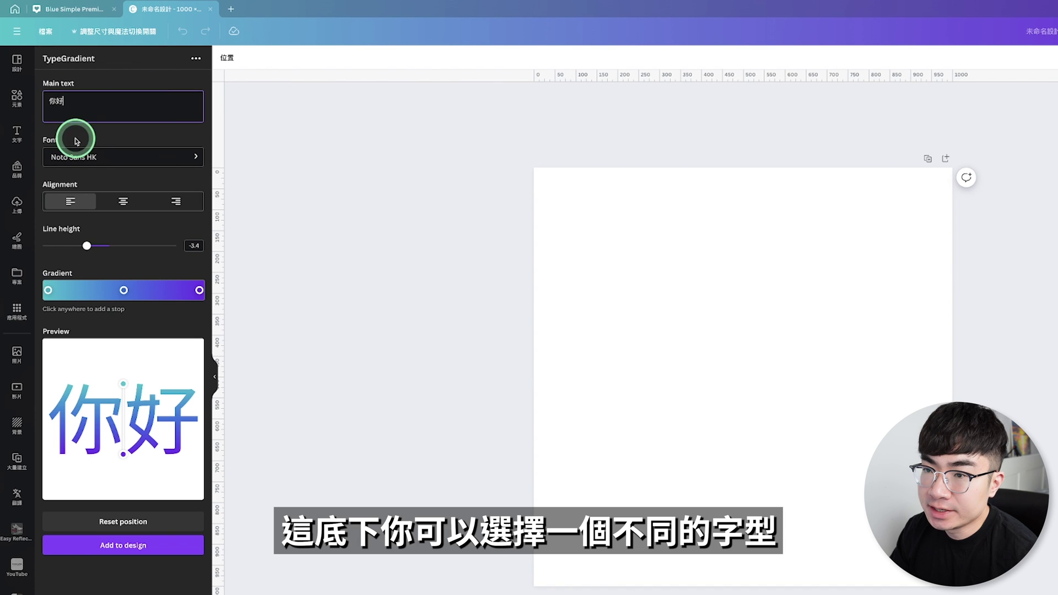
{"action": "left_click", "coordinate": [173, 154]}
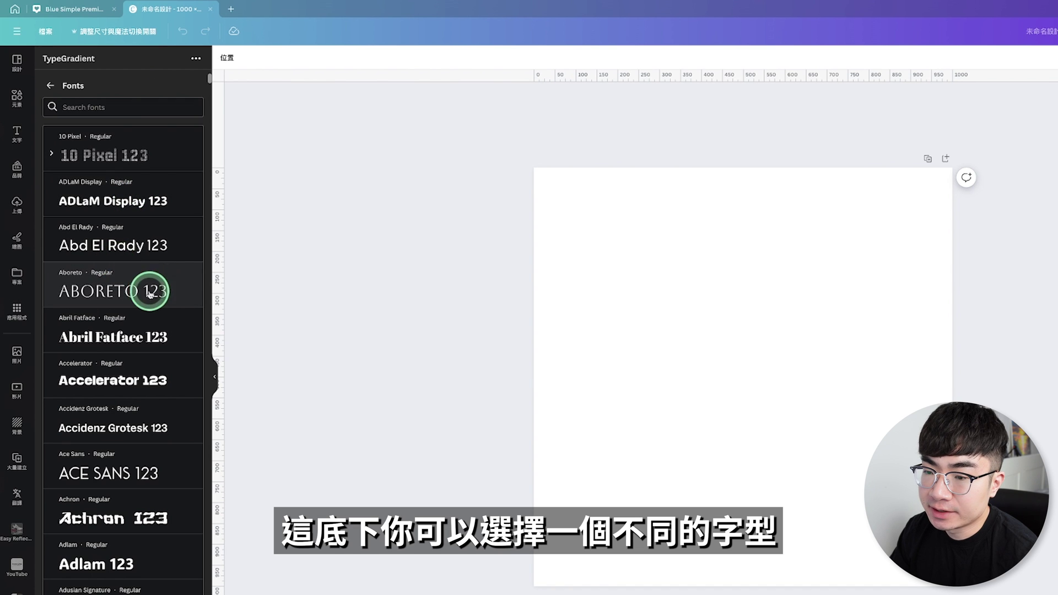
{"action": "scroll", "coordinate": [130, 380], "scroll_direction": "down", "scroll_amount": 10}
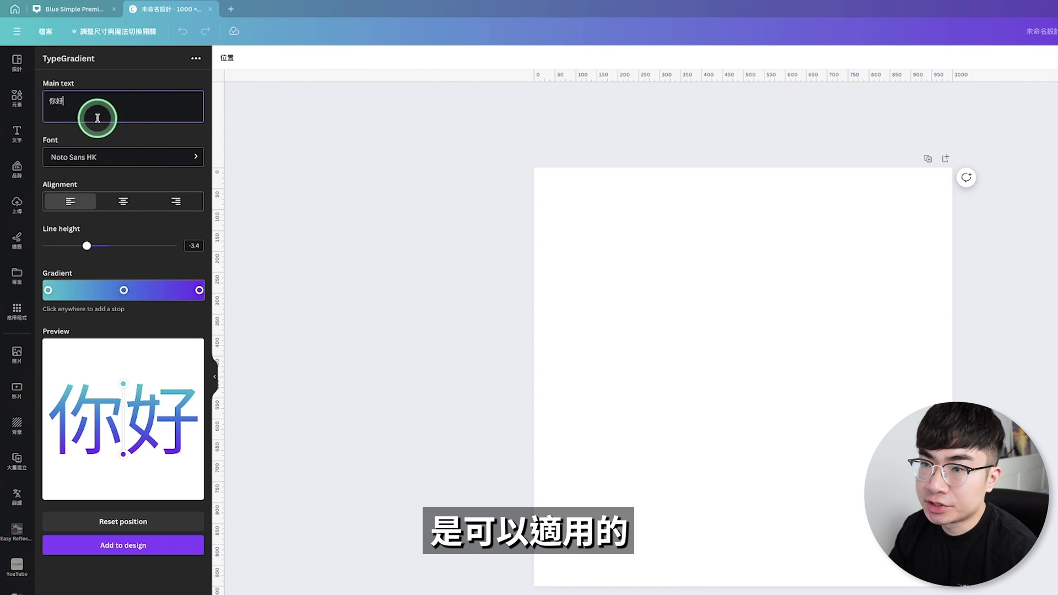
{"action": "key", "text": "Return"}
{"action": "type", "text": "歡迎來到我的頻道"}
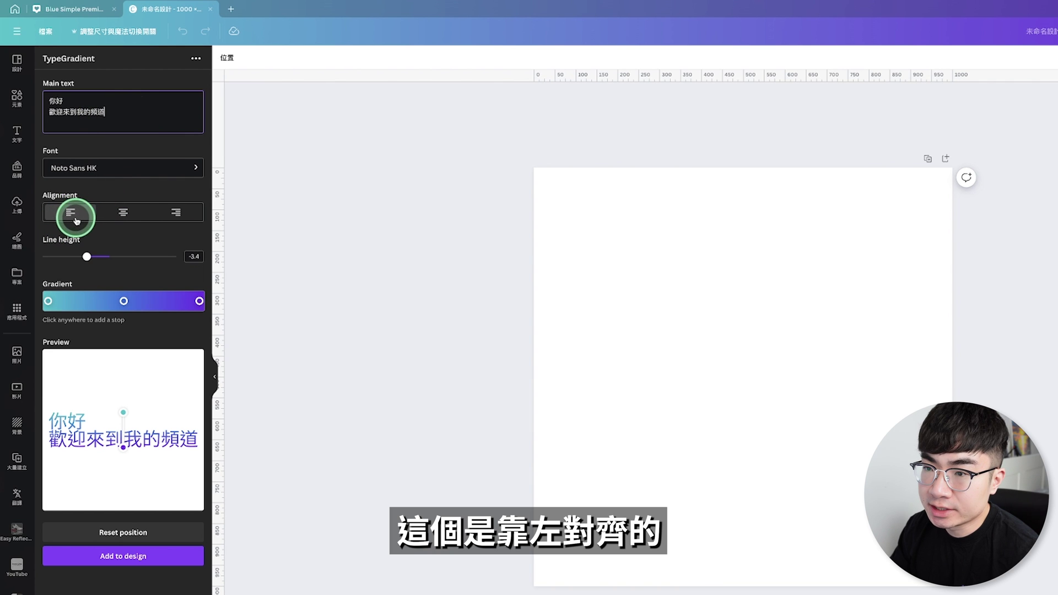
- Try right alignment on the text, set the line height to 1.1, and settle on centre alignment
{"action": "left_click", "coordinate": [117, 212]}
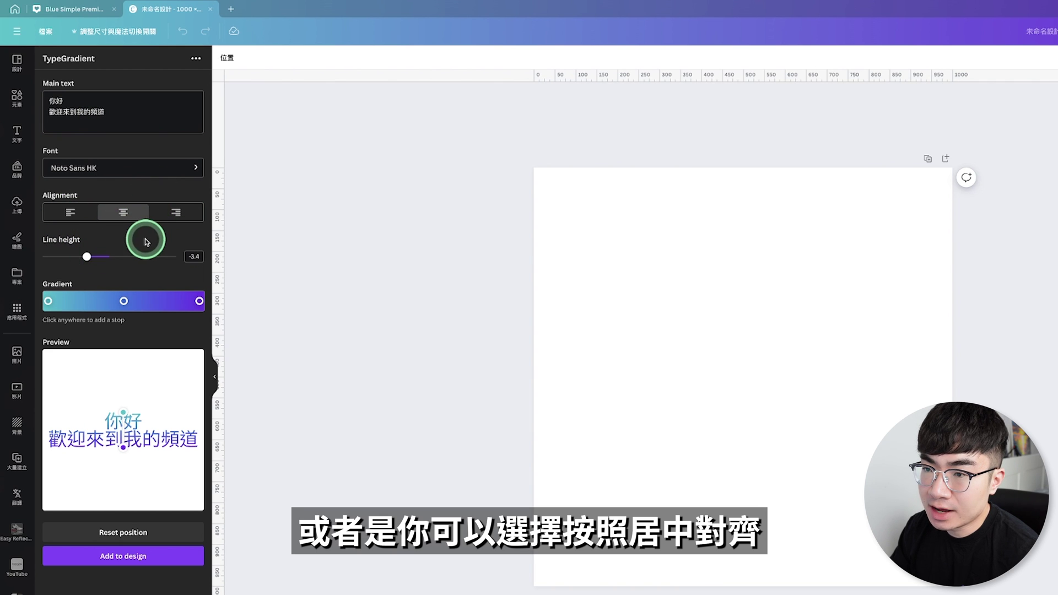
{"action": "left_click", "coordinate": [174, 214]}
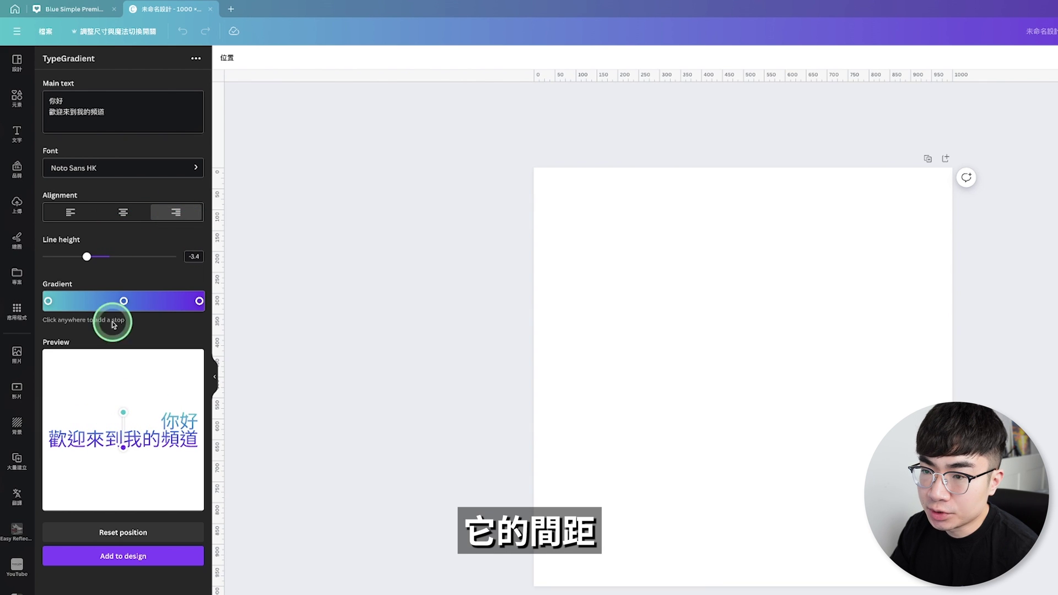
{"action": "left_click_drag", "start_coordinate": [87, 256], "coordinate": [117, 247]}
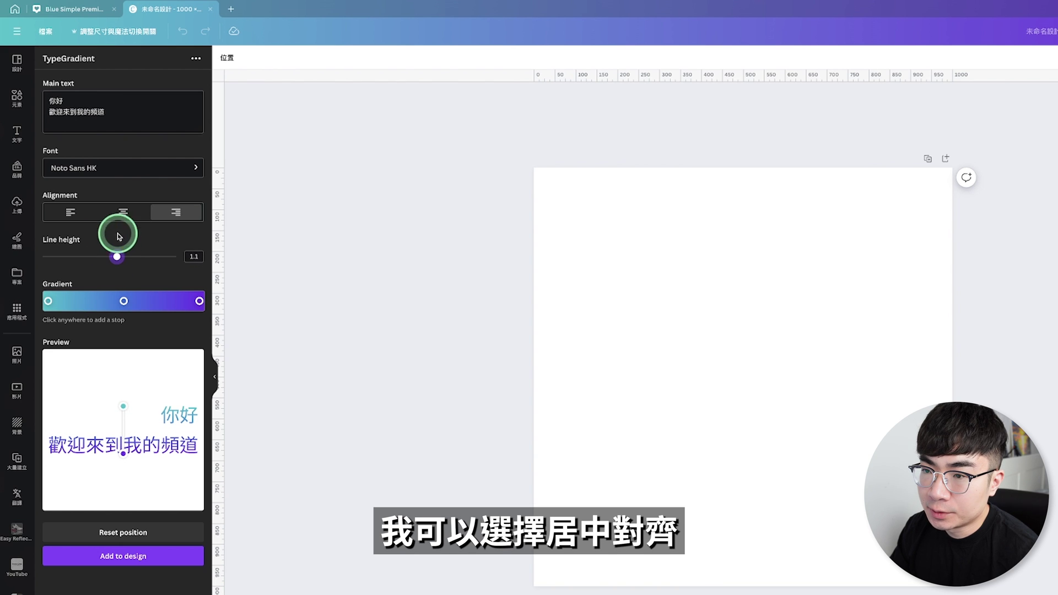
{"action": "left_click", "coordinate": [123, 220]}
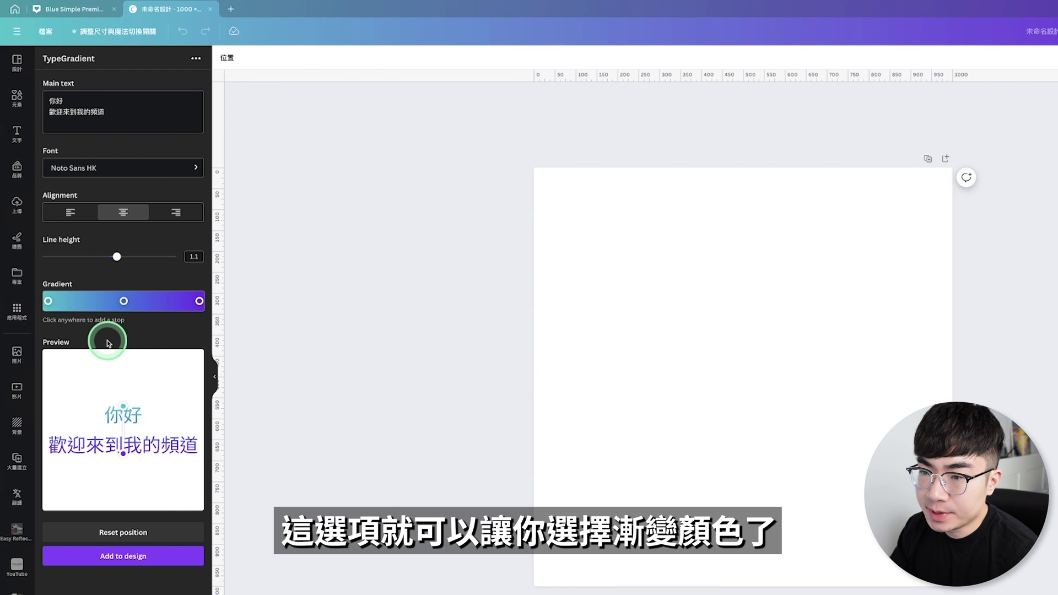
- Recolor the text gradient's stops to crimson at the start, yellow in the middle and aqua at the end
{"action": "left_click", "coordinate": [54, 300]}
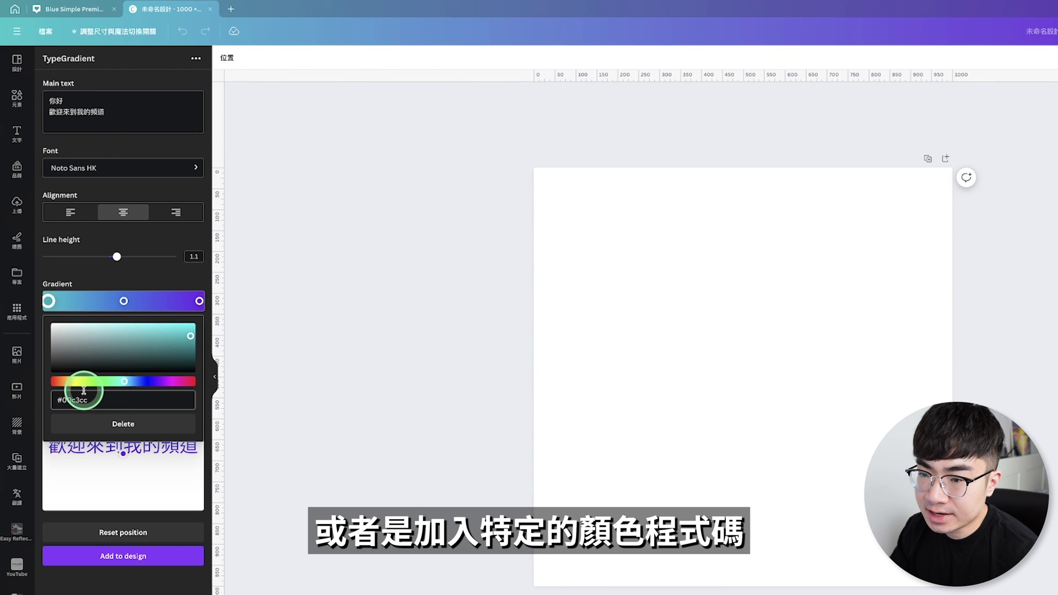
{"action": "left_click", "coordinate": [183, 382]}
{"action": "left_click", "coordinate": [123, 301]}
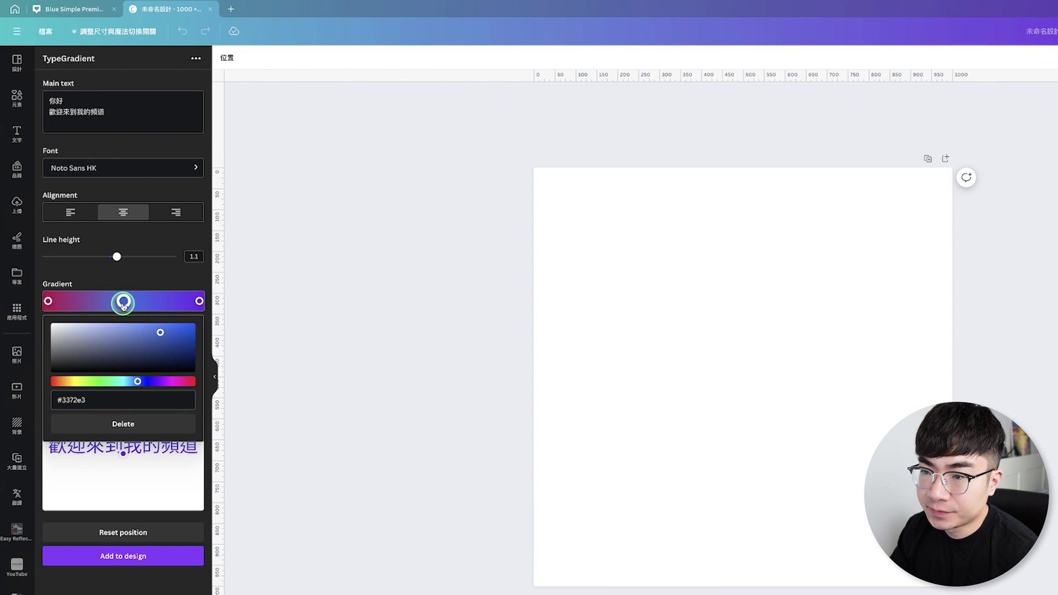
{"action": "left_click", "coordinate": [75, 382]}
{"action": "left_click", "coordinate": [197, 301]}
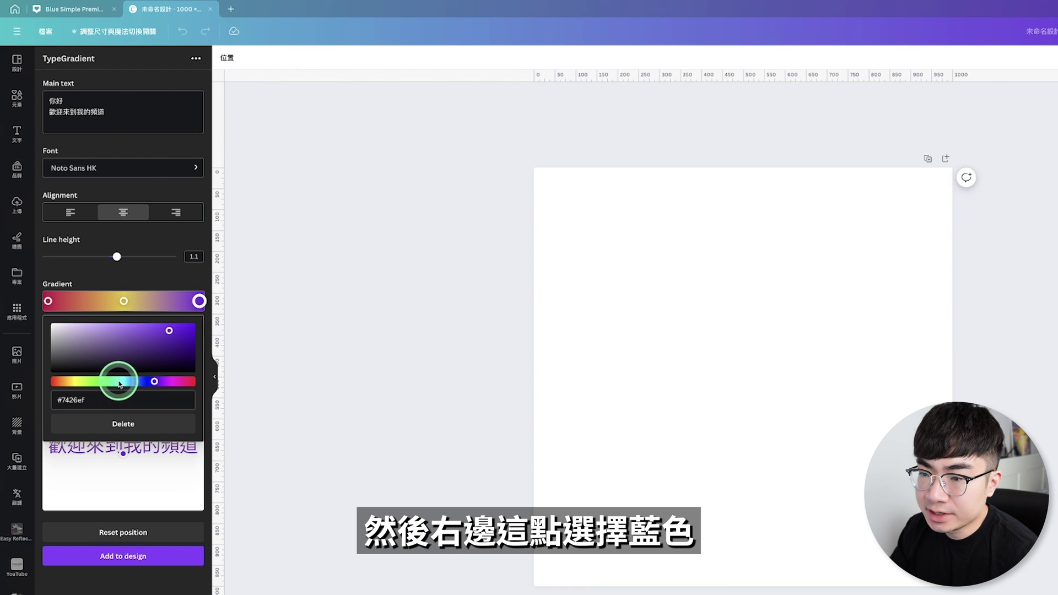
{"action": "left_click", "coordinate": [120, 382]}
{"action": "left_click", "coordinate": [123, 479]}
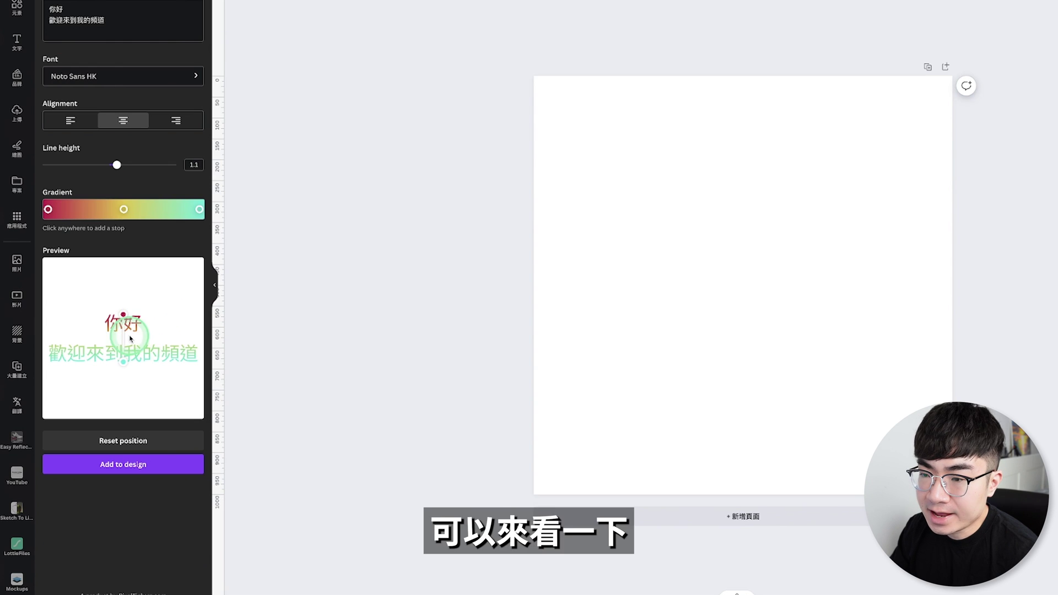
- Angle the text gradient in the preview so it runs diagonally from the upper left to the lower right
{"action": "mouse_move", "coordinate": [132, 333]}
{"action": "left_mouse_down"}
{"action": "mouse_move", "coordinate": [103, 313]}
{"action": "mouse_move", "coordinate": [157, 341]}
{"action": "left_mouse_up"}
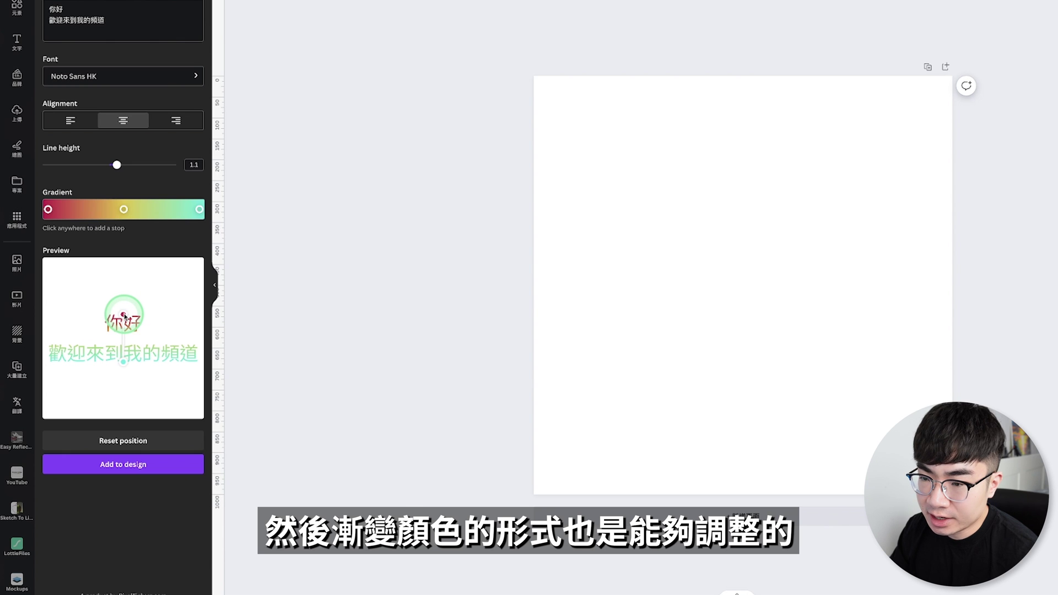
{"action": "left_click_drag", "start_coordinate": [92, 328], "coordinate": [94, 322]}
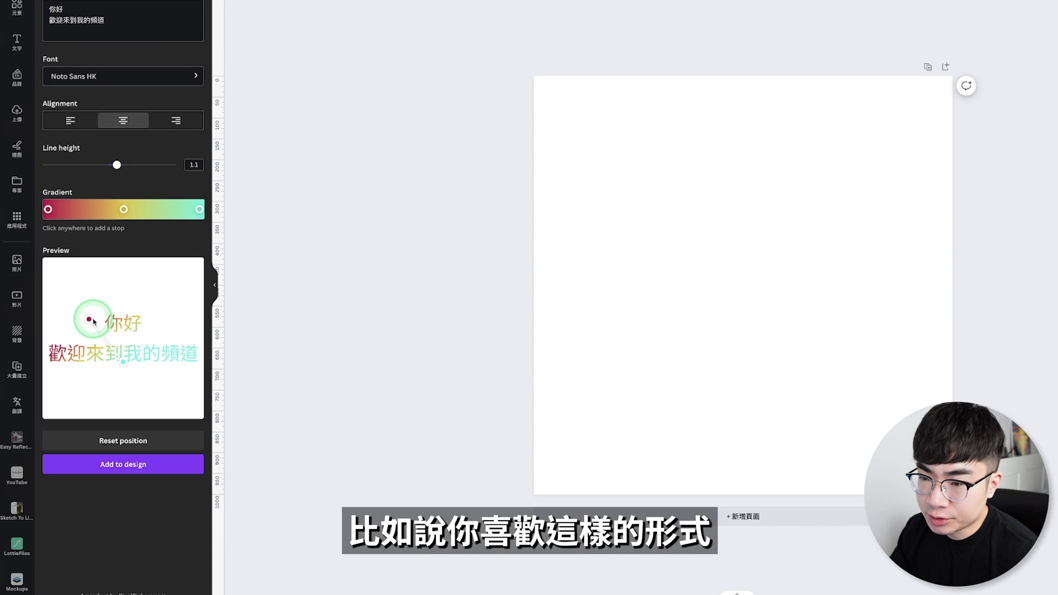
{"action": "mouse_move", "coordinate": [120, 361]}
{"action": "left_mouse_down"}
{"action": "mouse_move", "coordinate": [176, 361]}
{"action": "mouse_move", "coordinate": [176, 299]}
{"action": "mouse_move", "coordinate": [174, 340]}
{"action": "left_mouse_up"}
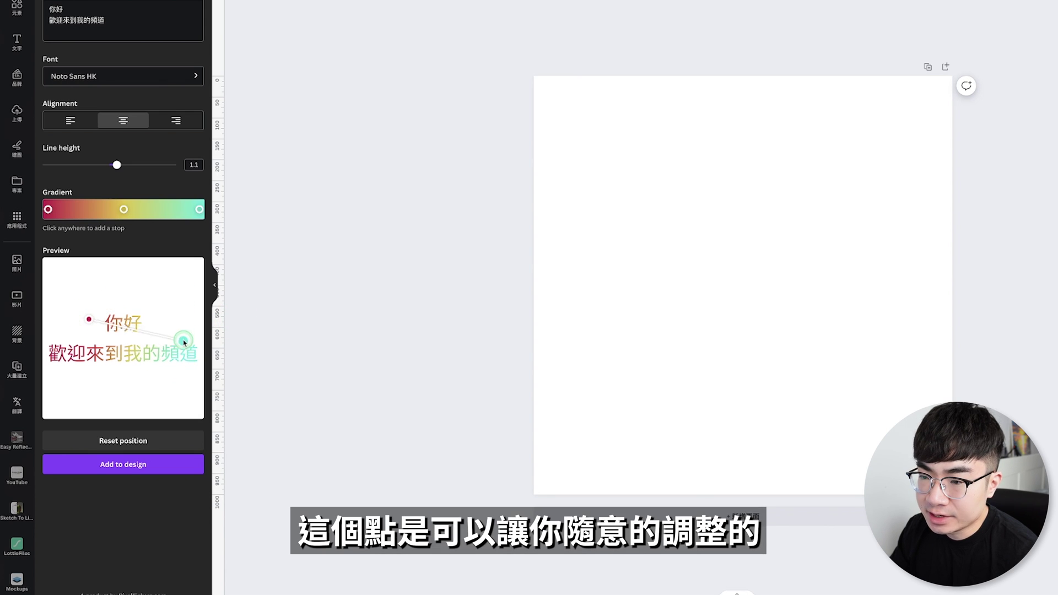
{"action": "left_click_drag", "start_coordinate": [183, 320], "coordinate": [163, 361]}
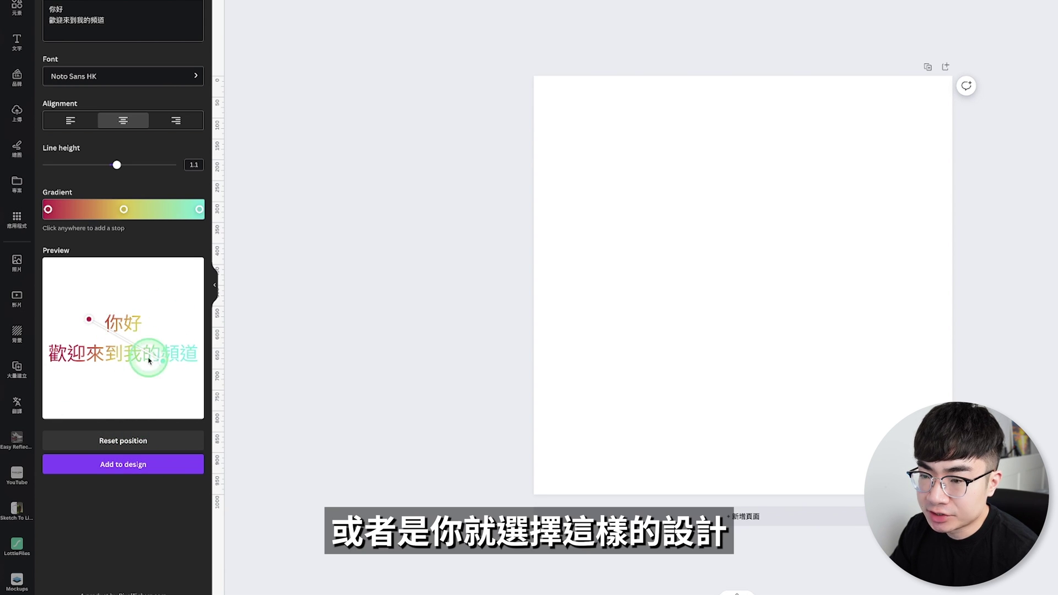
- Add the gradient text to the design and enlarge it on the page
{"action": "left_click", "coordinate": [153, 472]}
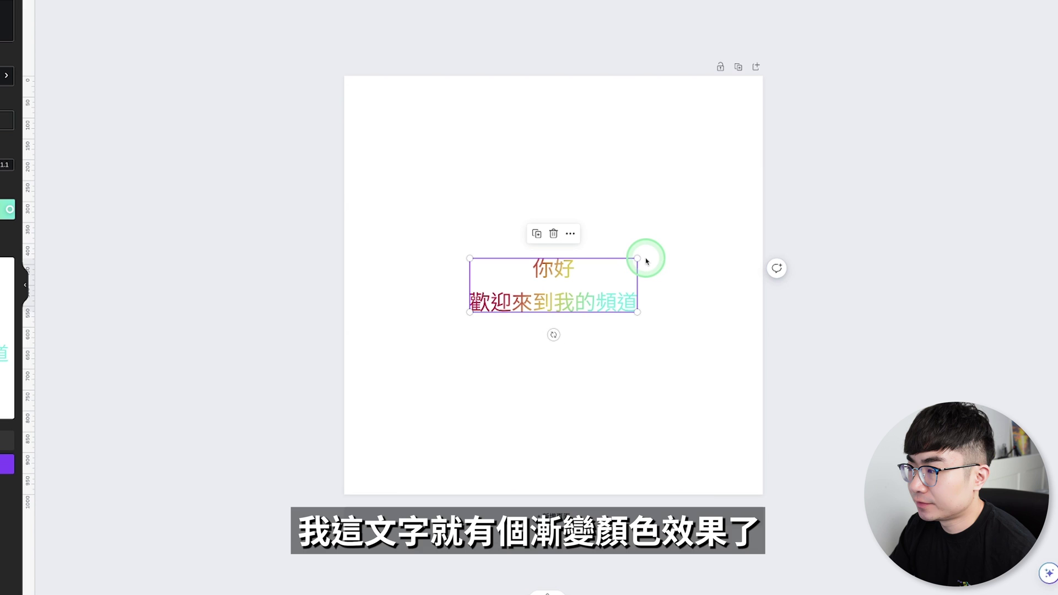
{"action": "left_click_drag", "start_coordinate": [638, 258], "coordinate": [696, 240]}
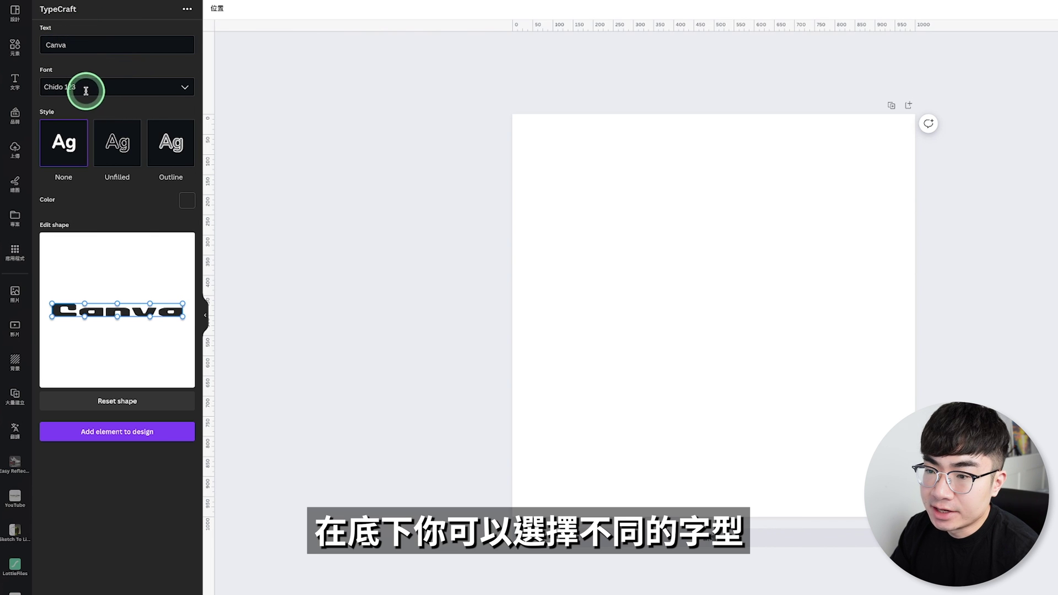
- In TypeCraft, style the text Canva in Deciso ExtraBold with Outline, yellow fill, border width 3 and a blue border, after trying Unfilled
{"action": "left_click", "coordinate": [121, 88]}
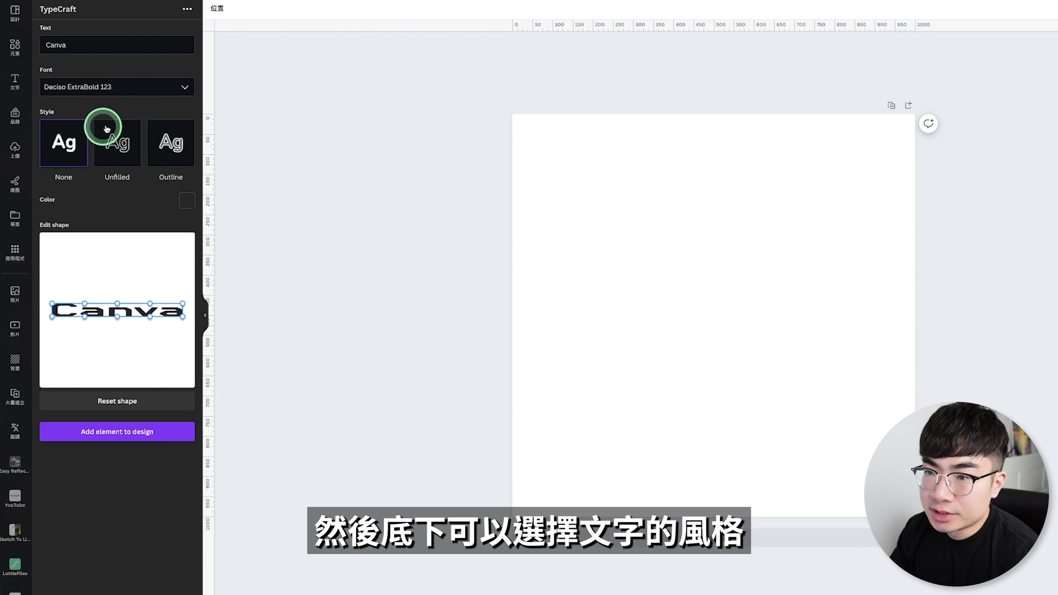
{"action": "left_click", "coordinate": [118, 144]}
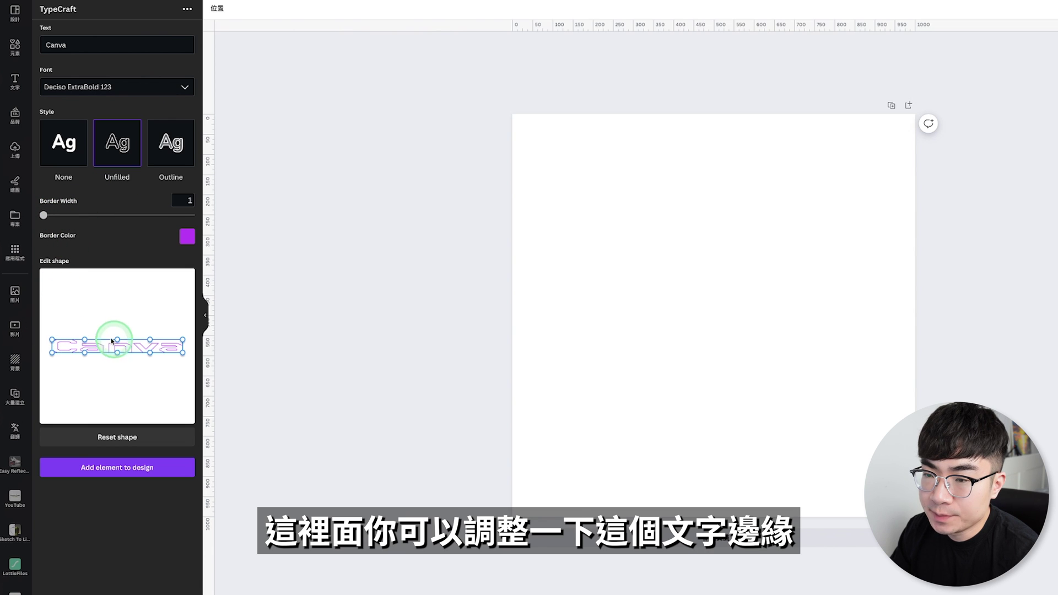
{"action": "left_click_drag", "start_coordinate": [44, 215], "coordinate": [60, 216]}
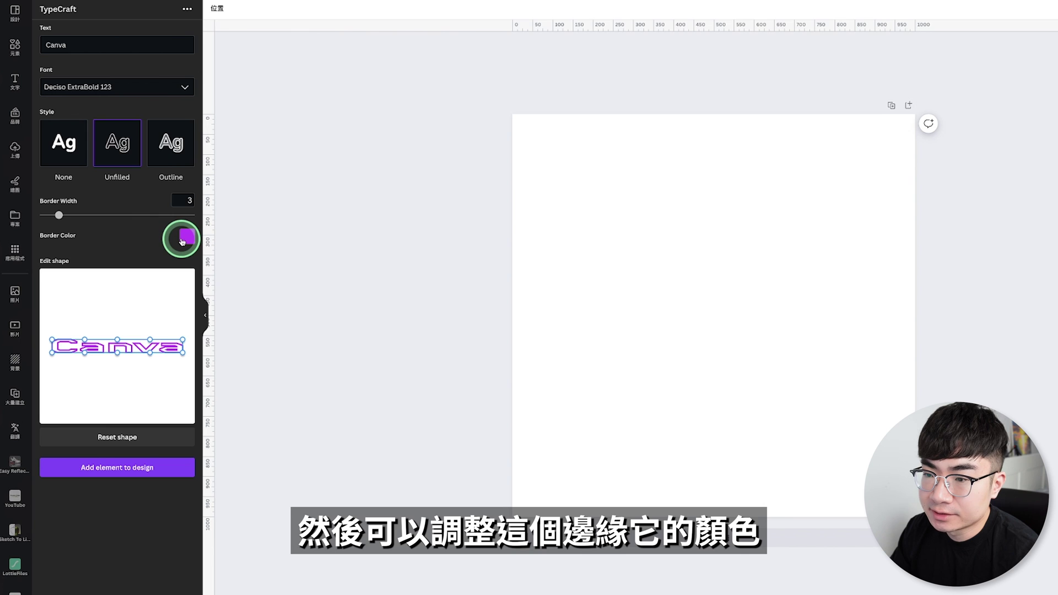
{"action": "left_click", "coordinate": [171, 168]}
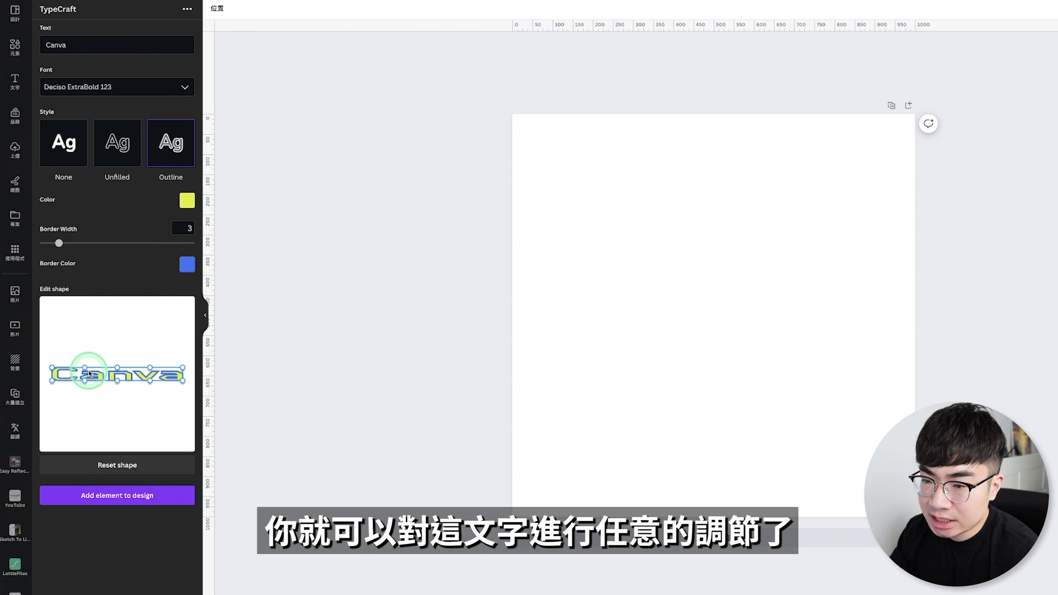
- Raise the Canva text's two upper corners so its top edge curves, and add the shaped text to the design
{"action": "left_click_drag", "start_coordinate": [52, 369], "coordinate": [52, 355]}
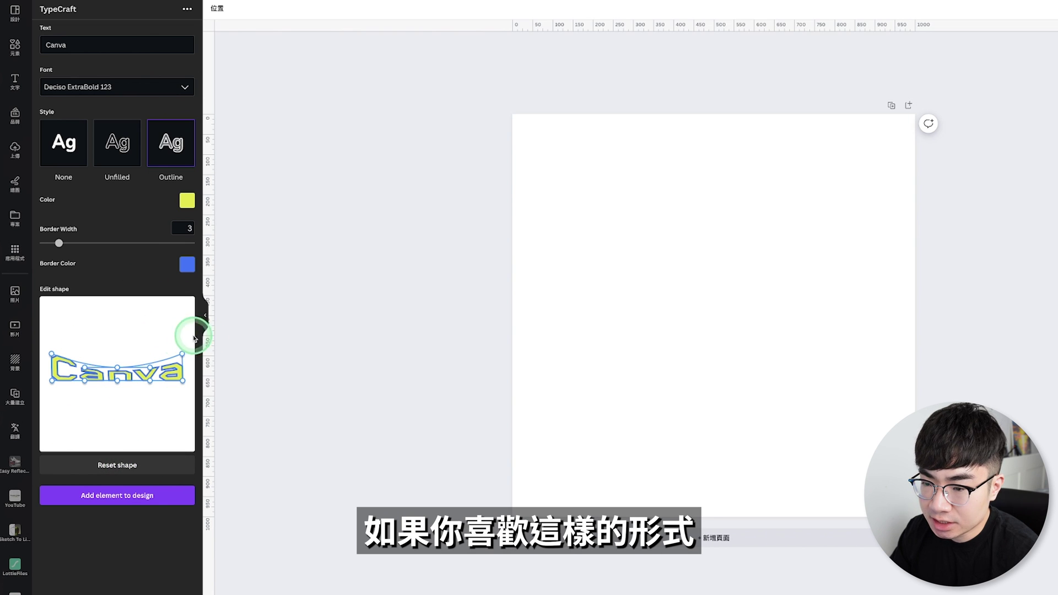
{"action": "left_click", "coordinate": [138, 498]}
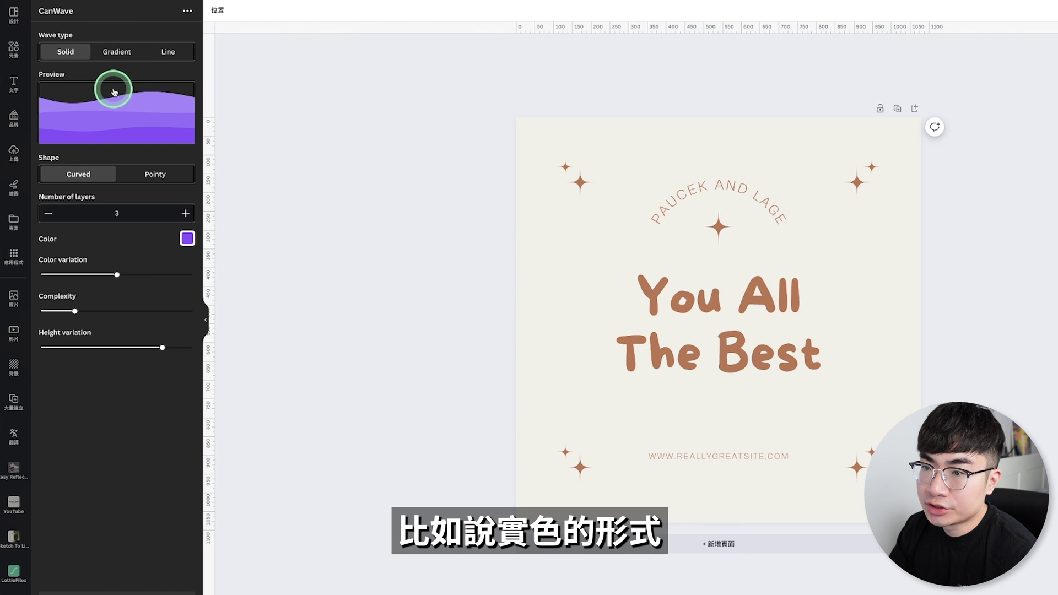
- Preview CanWave's Gradient and Line wave types and the Pointy shape, returning to Solid and Curved
{"action": "left_click", "coordinate": [120, 54]}
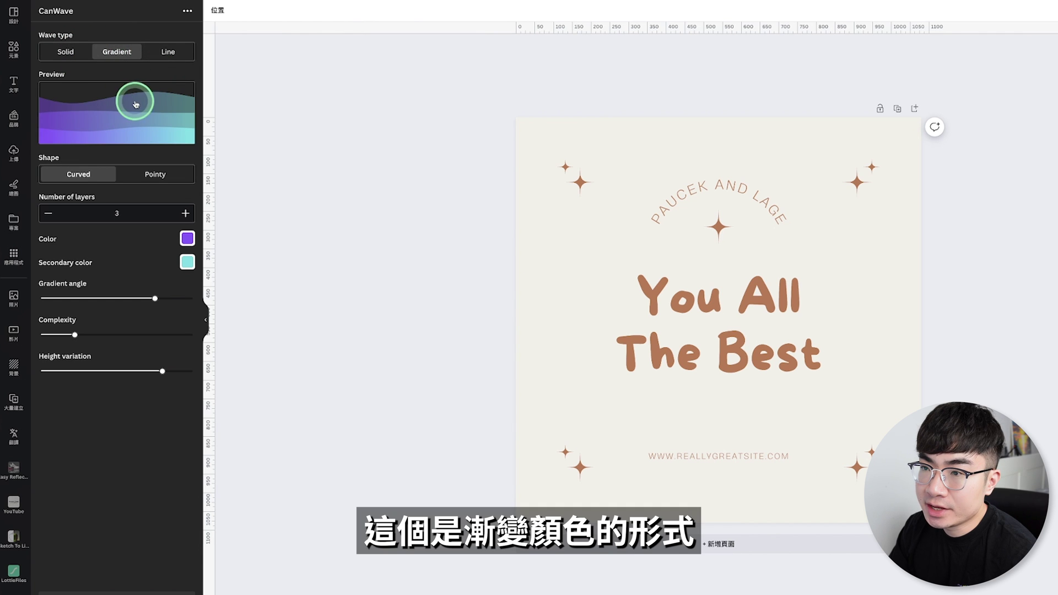
{"action": "left_click", "coordinate": [171, 53]}
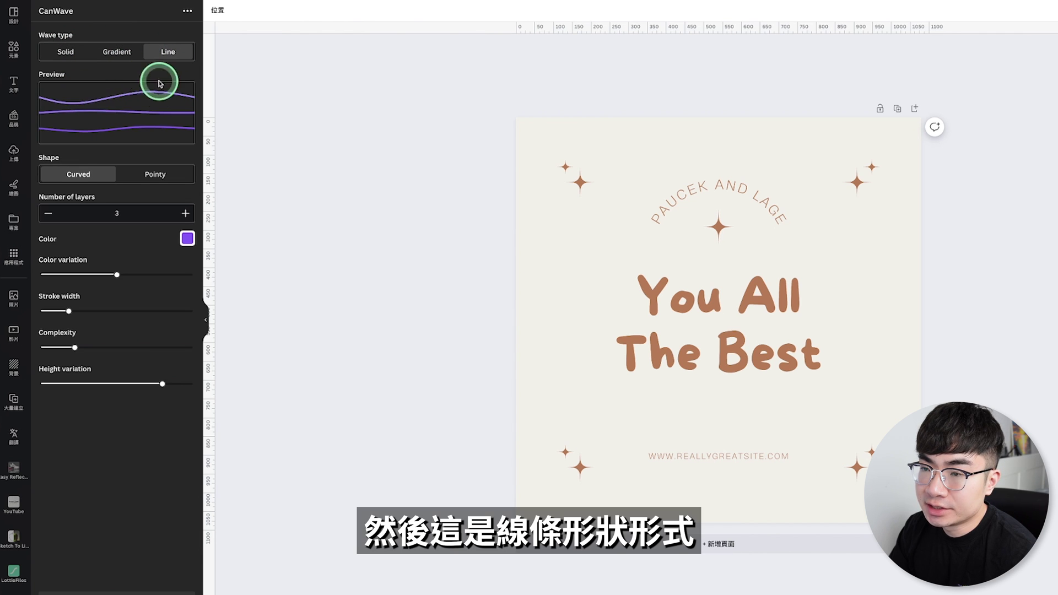
{"action": "left_click", "coordinate": [76, 54]}
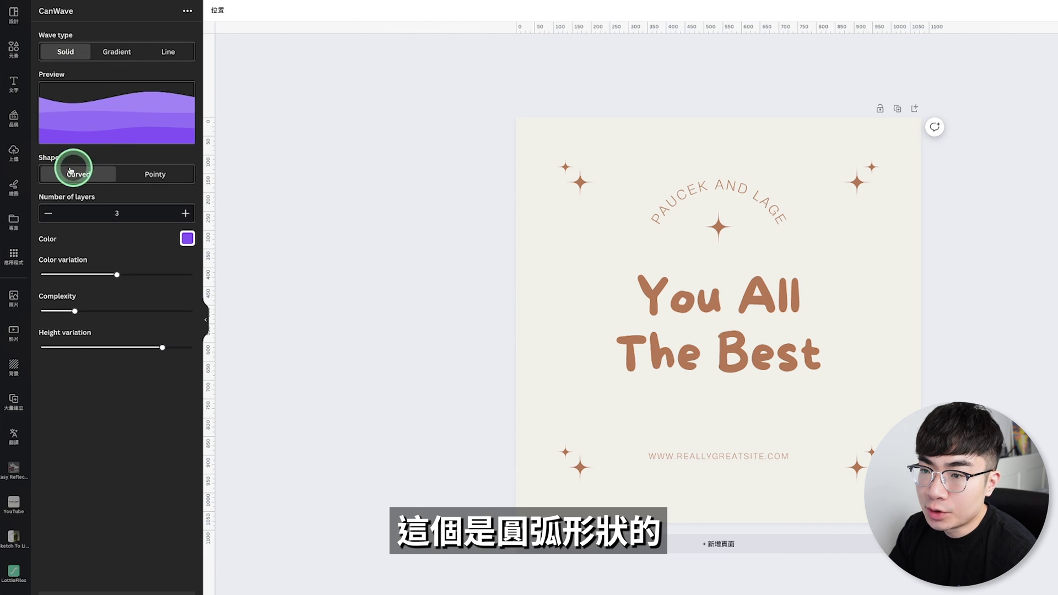
{"action": "left_click", "coordinate": [142, 172]}
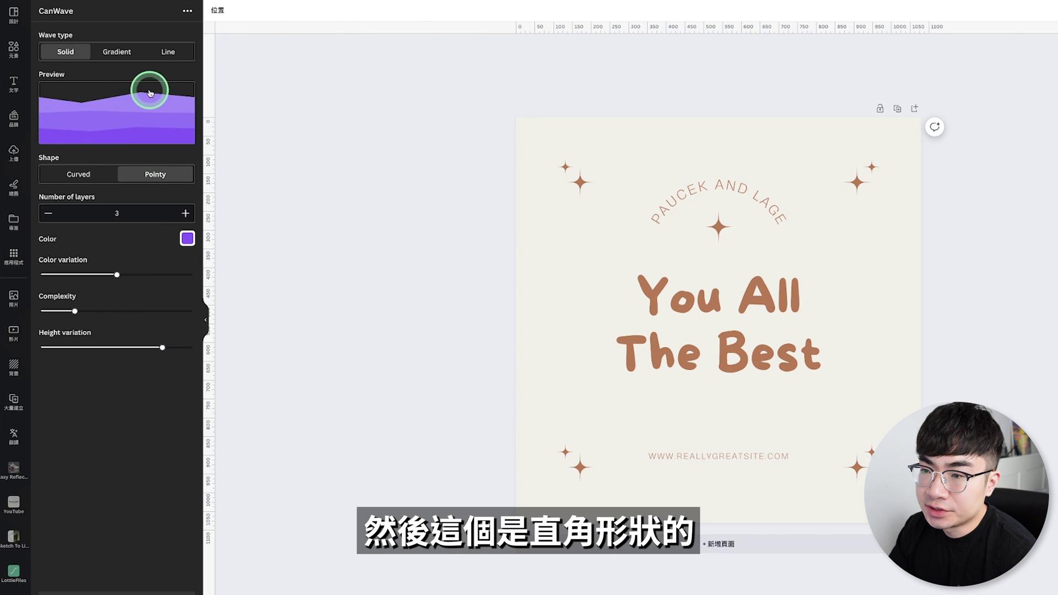
{"action": "left_click", "coordinate": [78, 173]}
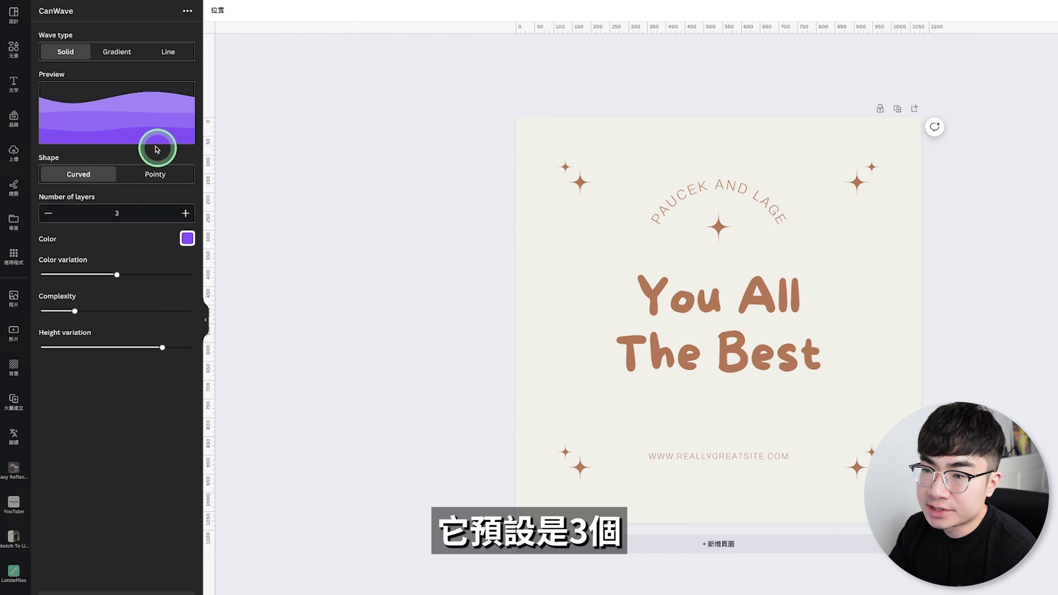
- Set the wave's number of layers to 5
{"action": "left_click", "coordinate": [186, 213]}
{"action": "left_click", "coordinate": [186, 216]}
{"action": "left_click", "coordinate": [49, 214]}
{"action": "left_click", "coordinate": [187, 212]}
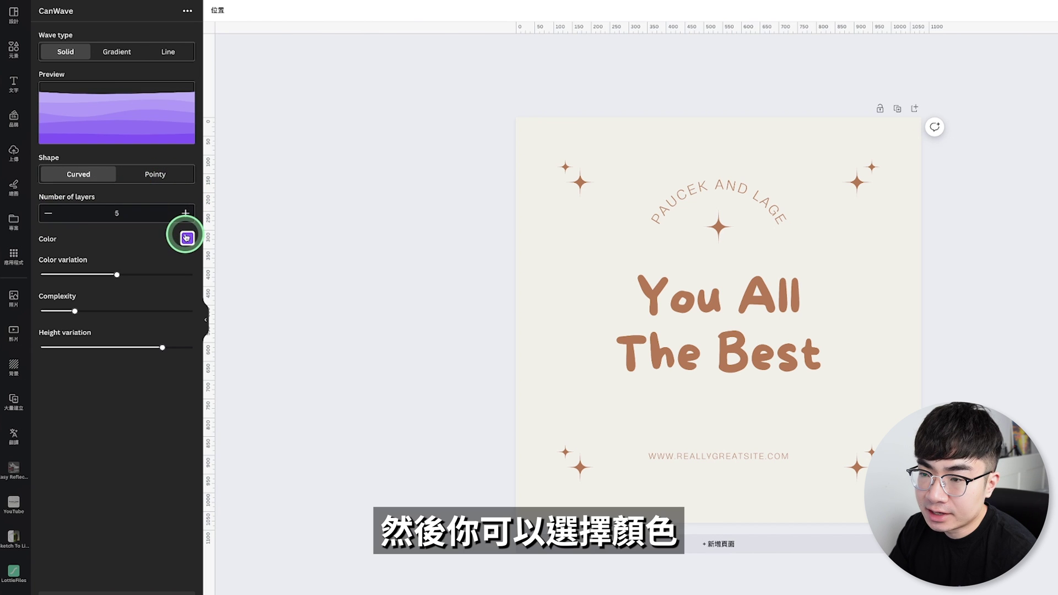
- Recolor the wave red after trying light turquoise, and increase the color variation between its layers
{"action": "left_click", "coordinate": [187, 239]}
{"action": "left_click", "coordinate": [128, 409]}
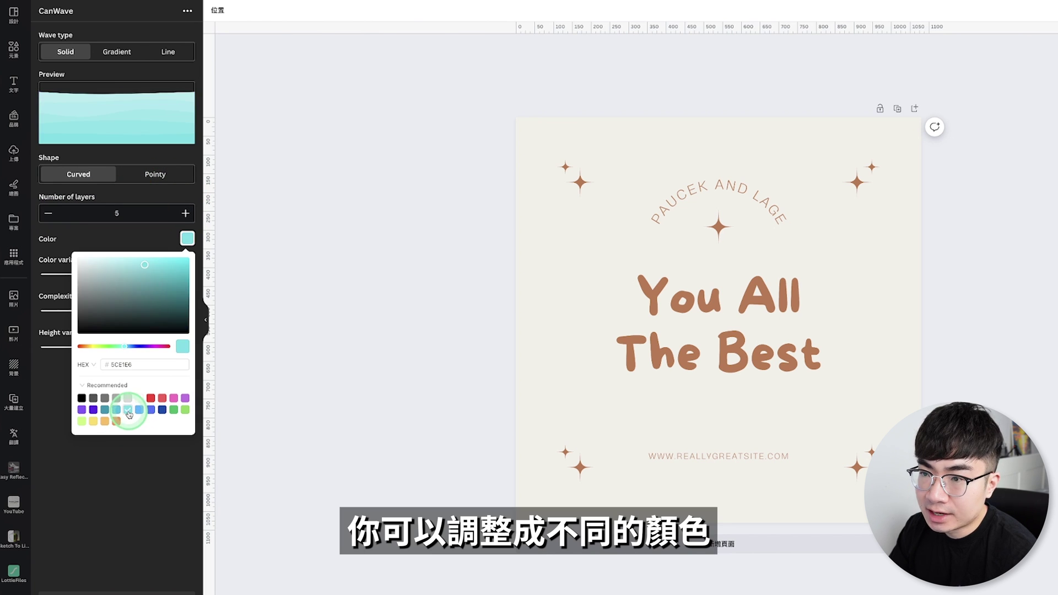
{"action": "left_click", "coordinate": [162, 398]}
{"action": "left_click", "coordinate": [130, 236]}
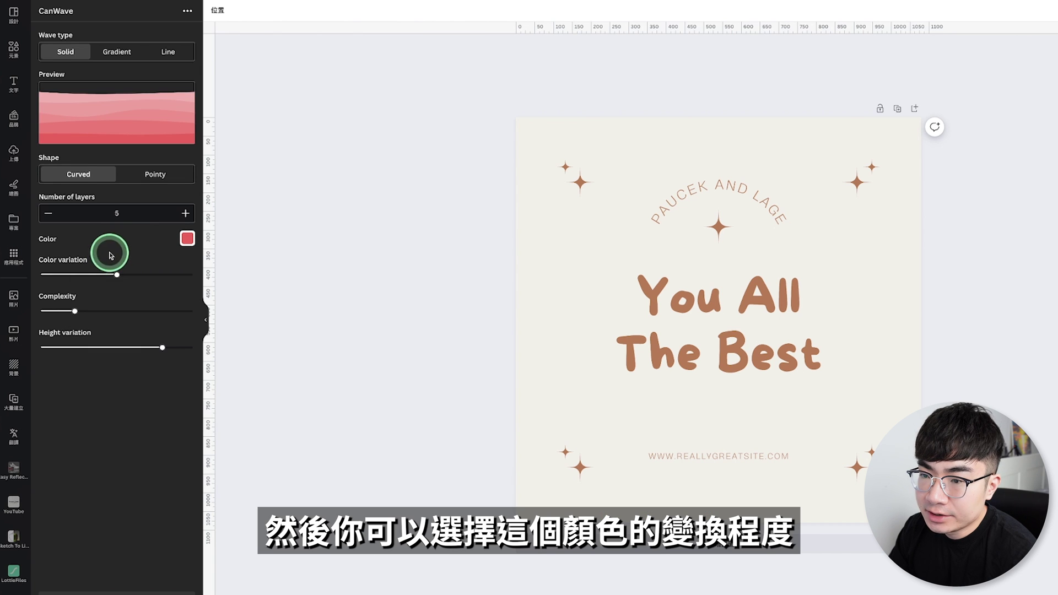
{"action": "left_click_drag", "start_coordinate": [125, 266], "coordinate": [174, 275]}
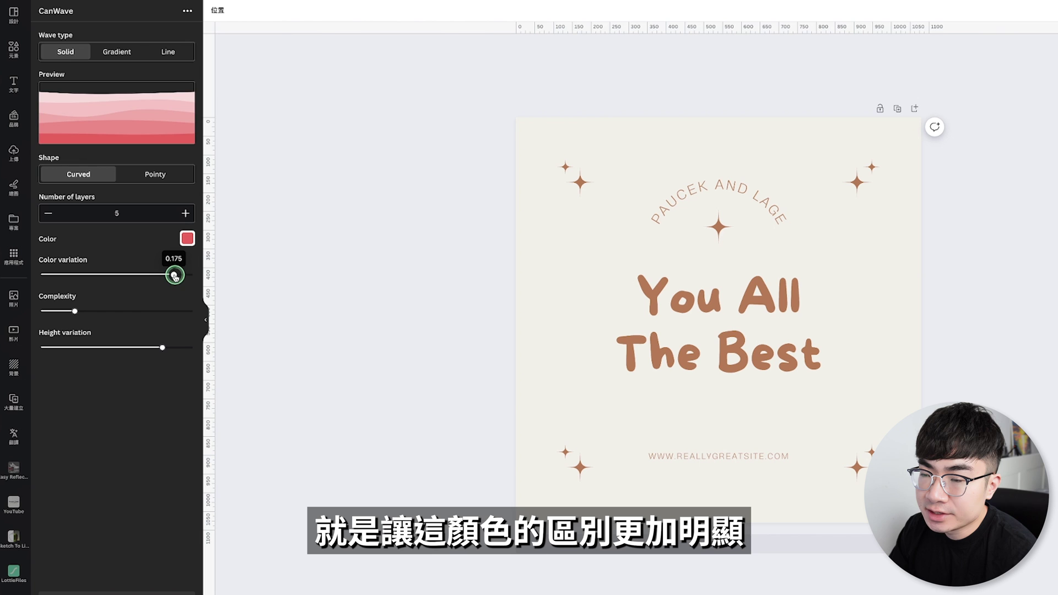
{"action": "left_click_drag", "start_coordinate": [170, 277], "coordinate": [155, 275]}
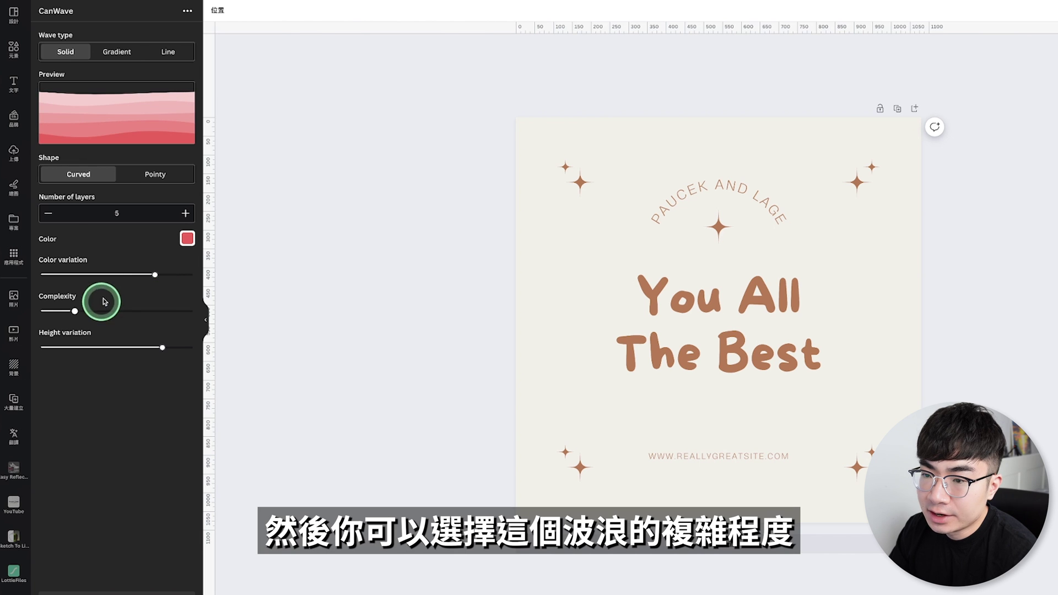
- Slightly increase the wave's complexity and slightly reduce its height variation
{"action": "left_click", "coordinate": [75, 312]}
{"action": "mouse_move", "coordinate": [78, 312]}
{"action": "left_mouse_down"}
{"action": "mouse_move", "coordinate": [173, 316]}
{"action": "mouse_move", "coordinate": [94, 313]}
{"action": "left_mouse_up"}
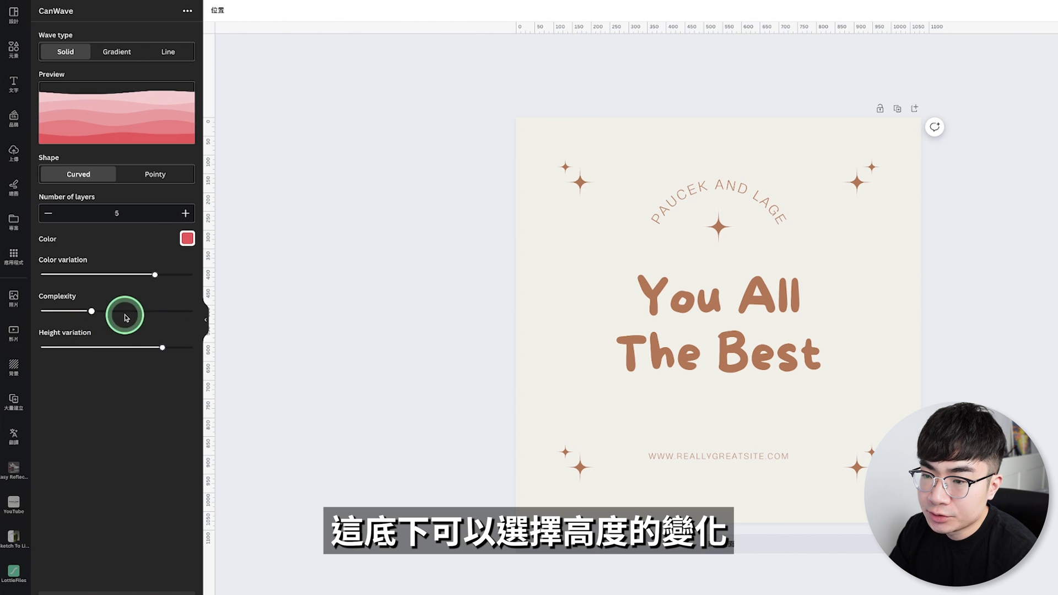
{"action": "left_click", "coordinate": [162, 349]}
{"action": "left_click_drag", "start_coordinate": [170, 352], "coordinate": [155, 350]}
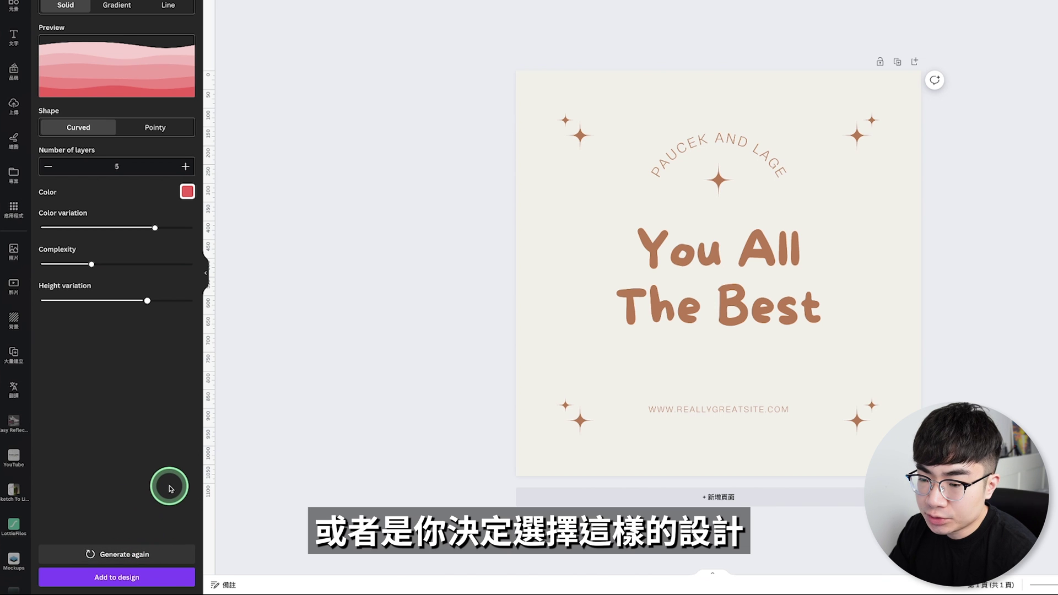
- Add the red wave to the design and fit it across the page's full width along the bottom edge
{"action": "left_click", "coordinate": [176, 578]}
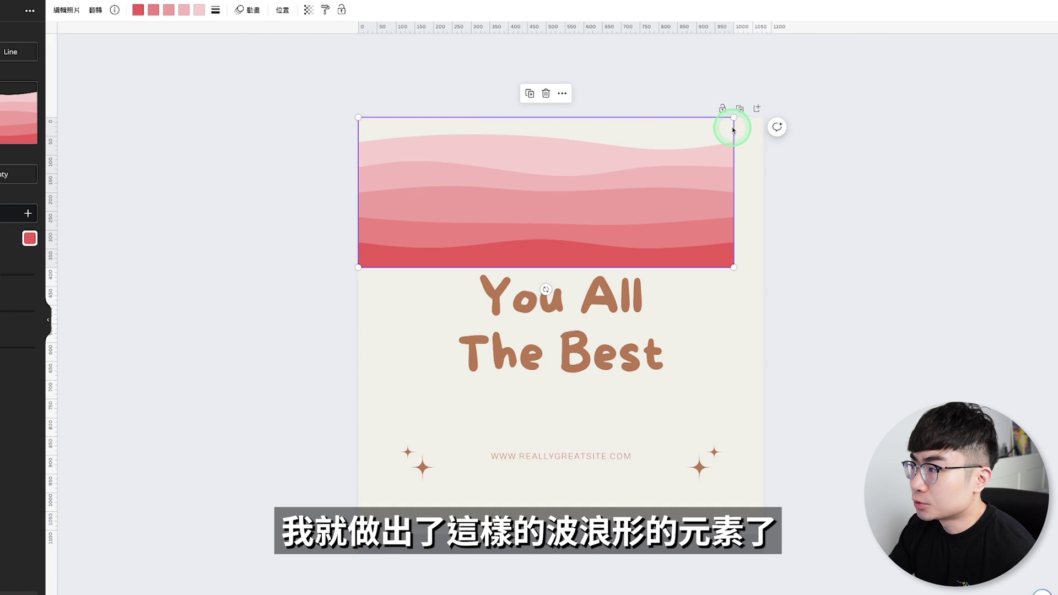
{"action": "left_click_drag", "start_coordinate": [733, 117], "coordinate": [678, 146]}
{"action": "left_click_drag", "start_coordinate": [597, 213], "coordinate": [546, 460]}
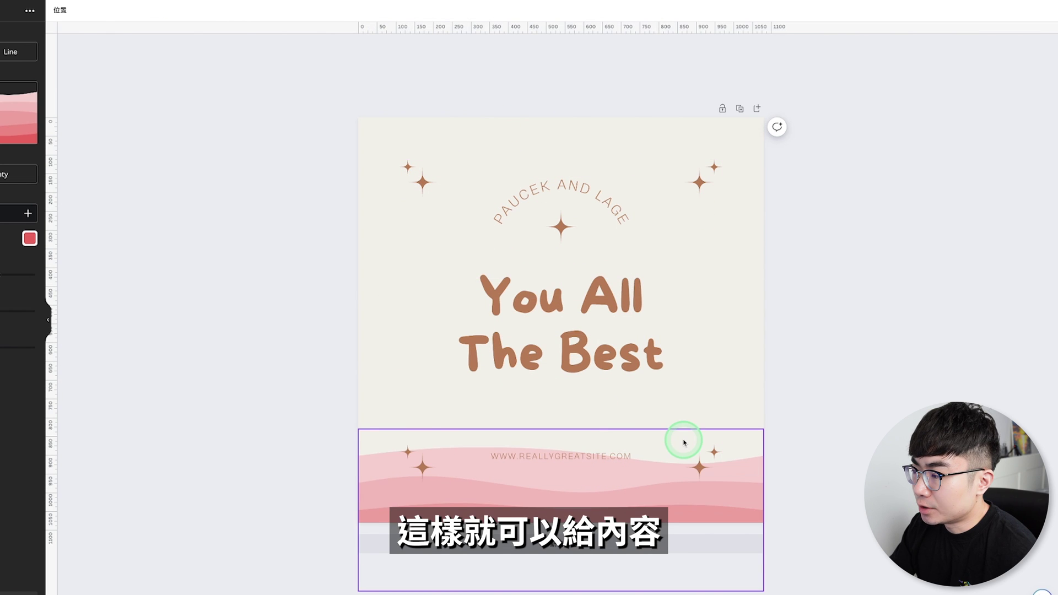
{"action": "left_click", "coordinate": [633, 371]}
{"action": "left_click", "coordinate": [720, 444]}
{"action": "left_click", "coordinate": [716, 451]}
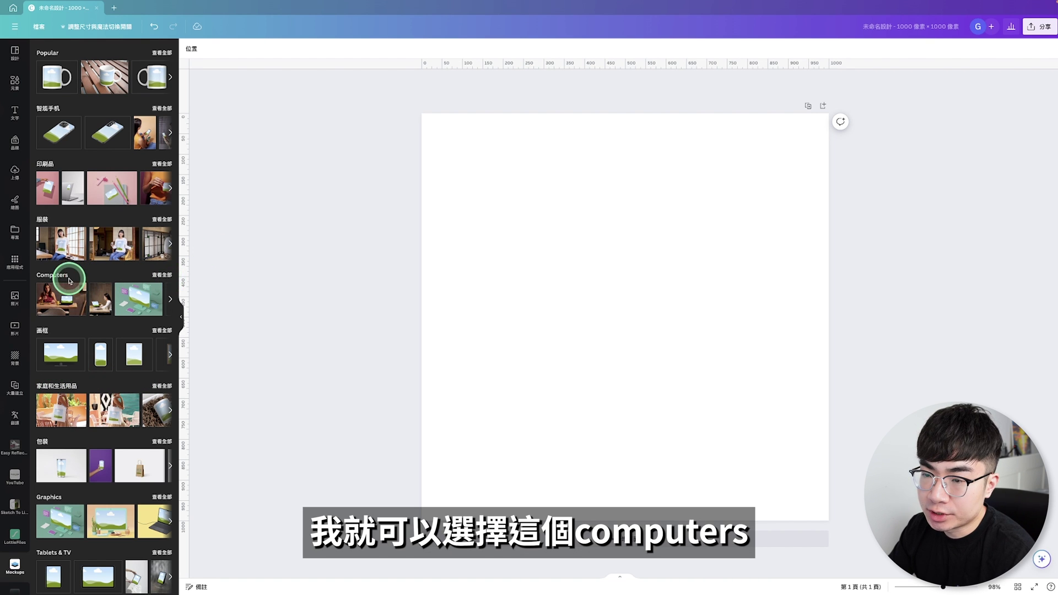
- Add the Computers mockup of a laptop before a garden window to the blank page and enlarge it to fill the page
{"action": "left_click", "coordinate": [163, 275]}
{"action": "left_click", "coordinate": [137, 222]}
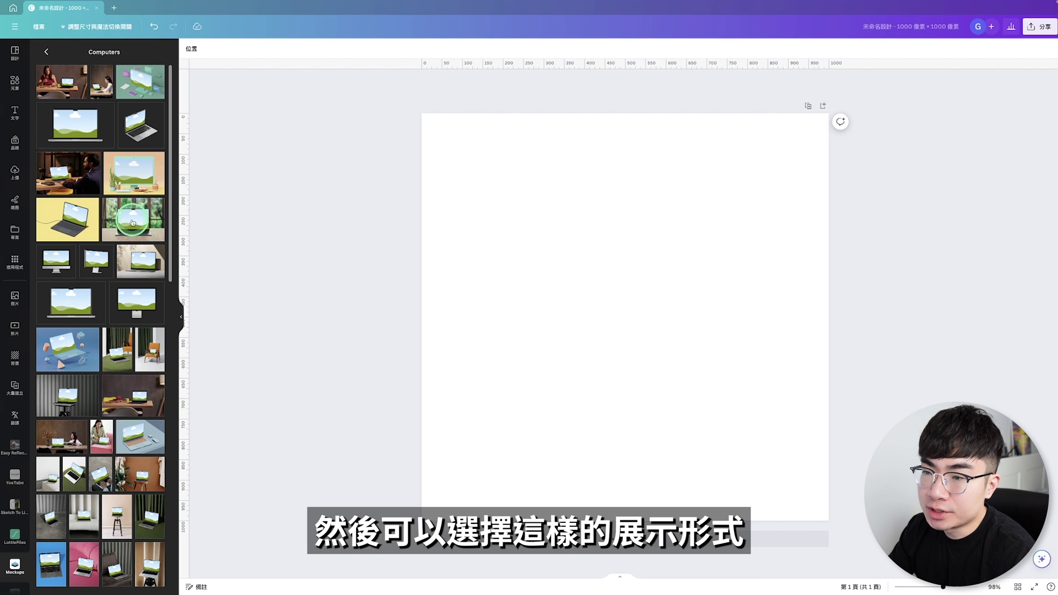
{"action": "left_click", "coordinate": [137, 222]}
{"action": "left_click", "coordinate": [706, 262]}
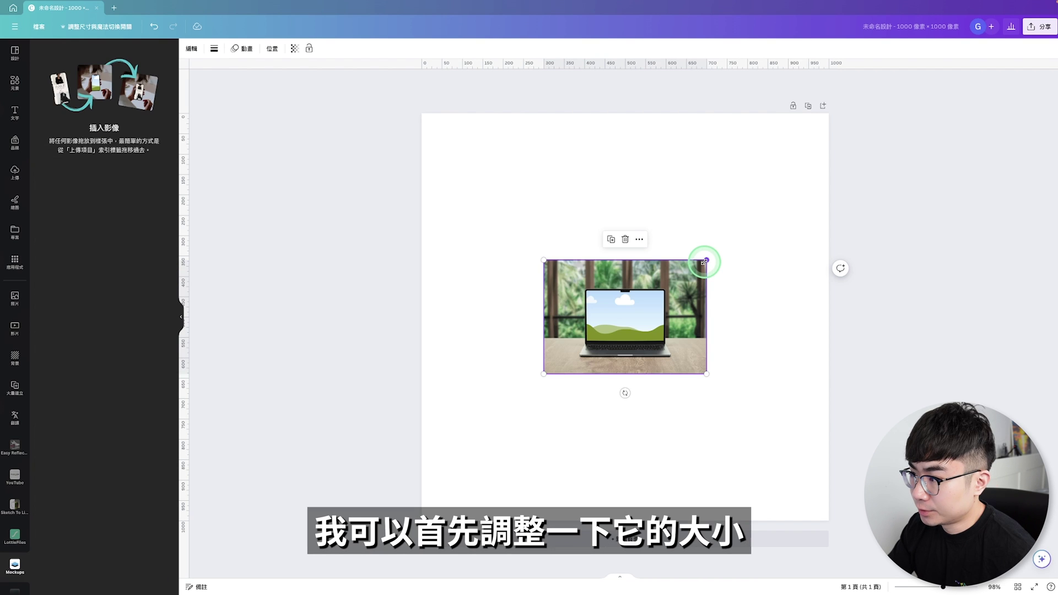
{"action": "left_click_drag", "start_coordinate": [705, 261], "coordinate": [915, 113]}
{"action": "left_click", "coordinate": [437, 268]}
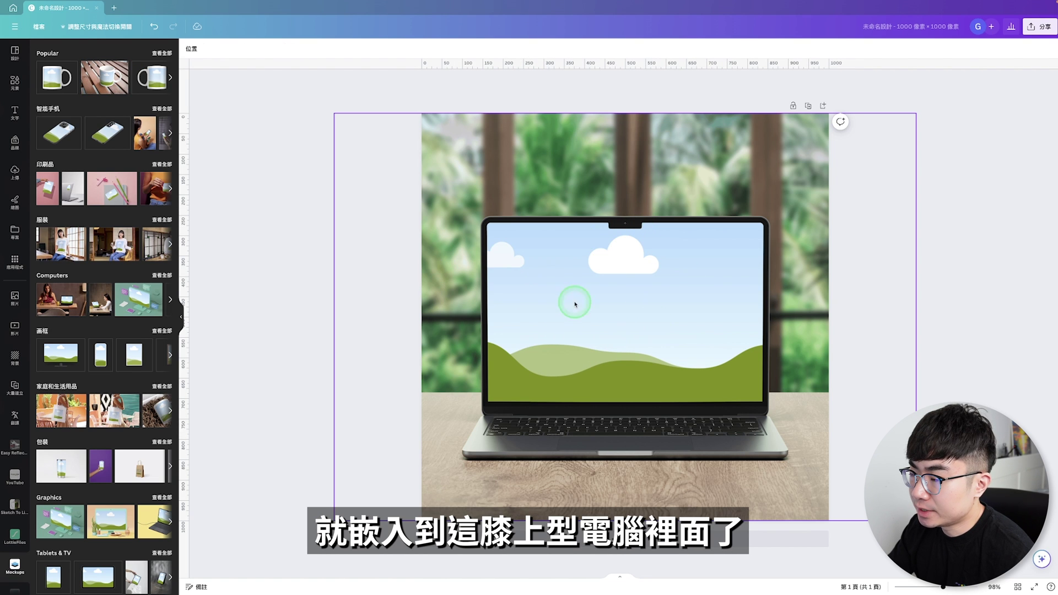
- Place the uploaded YouTube channel homepage screenshot on the laptop mockup's screen and set its image crop to fill
{"action": "left_click", "coordinate": [15, 170]}
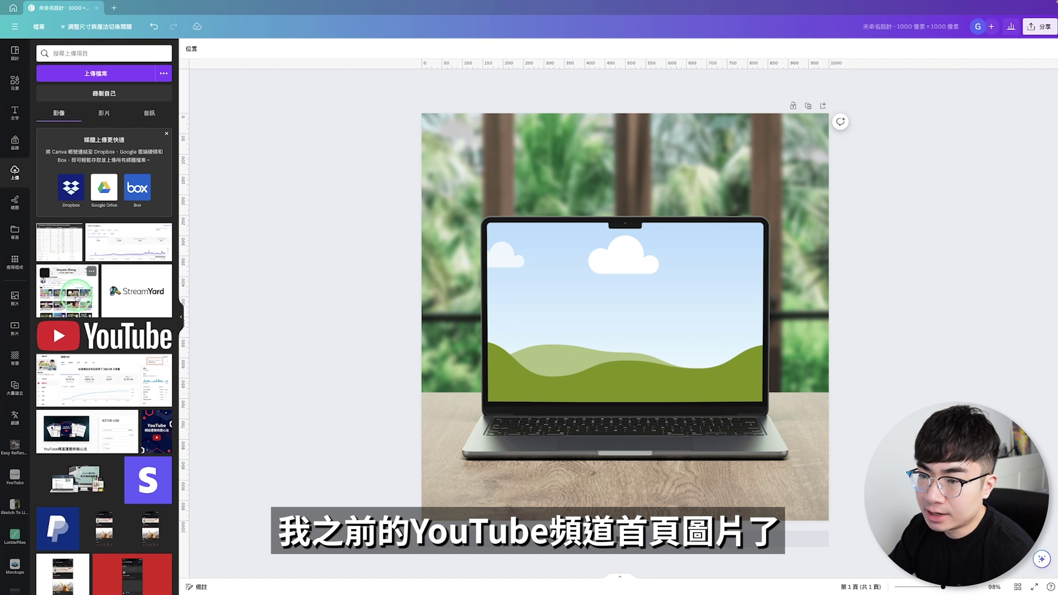
{"action": "left_click_drag", "start_coordinate": [73, 298], "coordinate": [668, 378]}
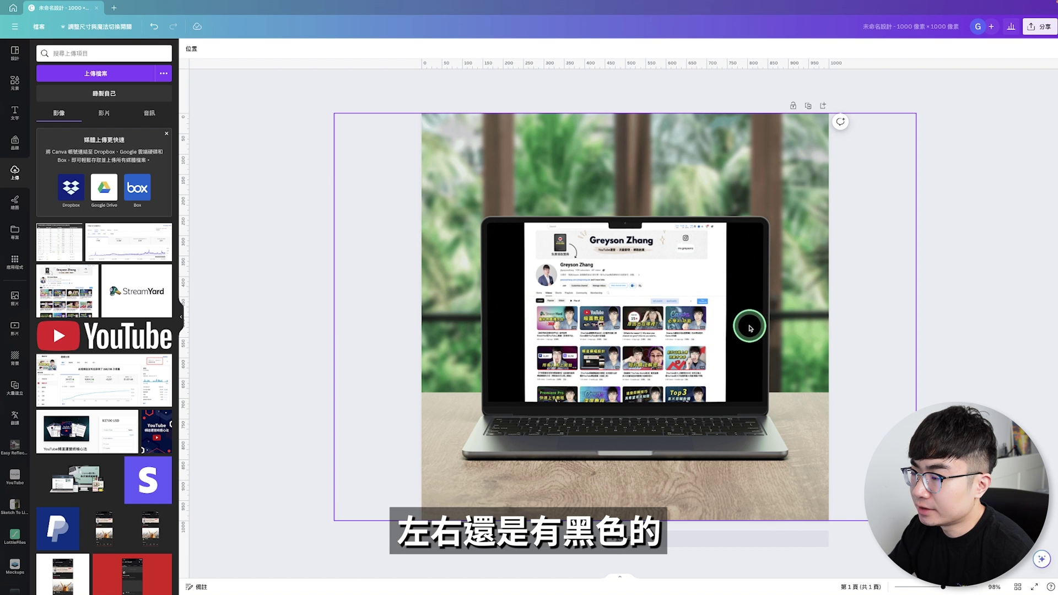
{"action": "left_click", "coordinate": [374, 200]}
{"action": "left_click", "coordinate": [203, 50]}
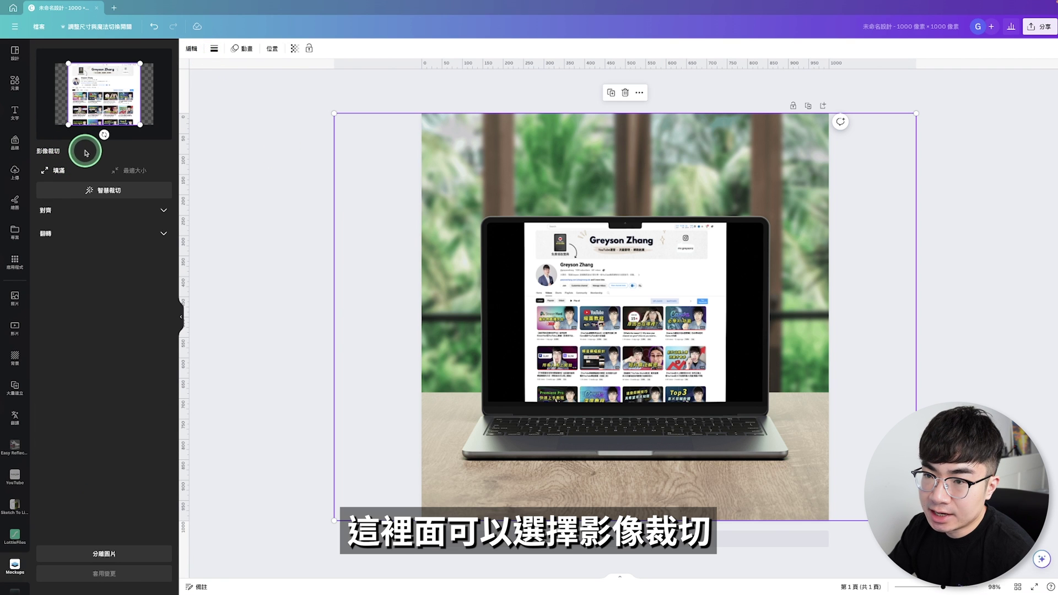
{"action": "left_click", "coordinate": [62, 172]}
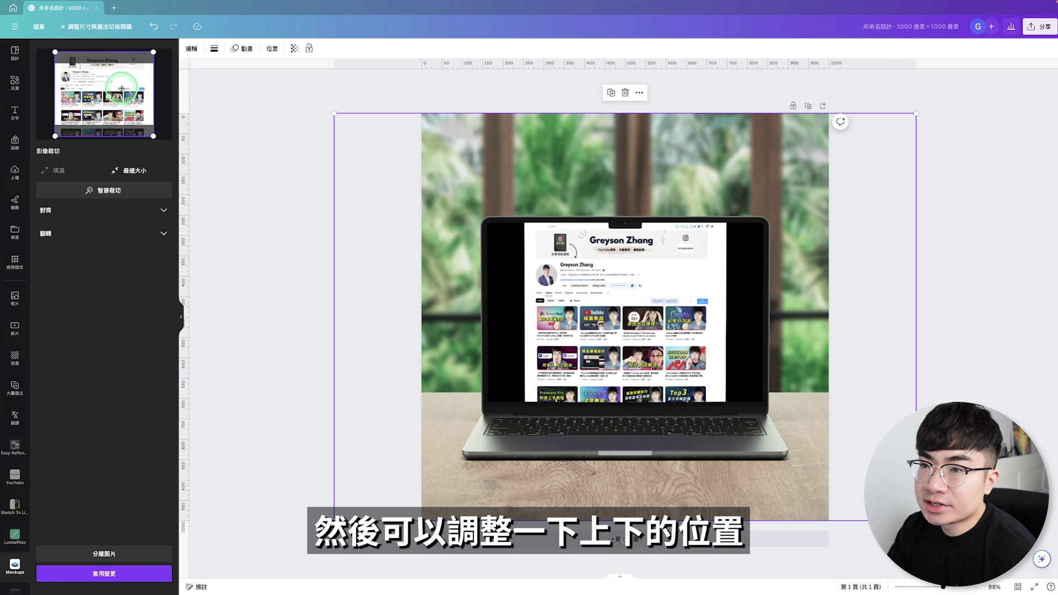
- Move the screenshot down within the crop frame to align with its top edge, and apply the mockup changes
{"action": "left_click_drag", "start_coordinate": [122, 90], "coordinate": [127, 108]}
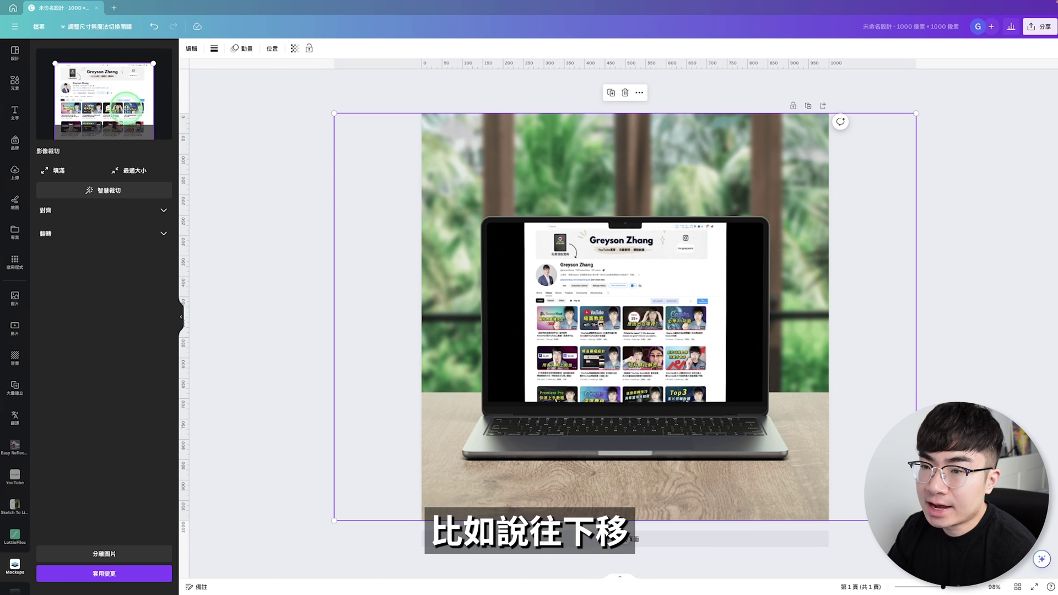
{"action": "left_click", "coordinate": [158, 210]}
{"action": "left_click", "coordinate": [144, 290]}
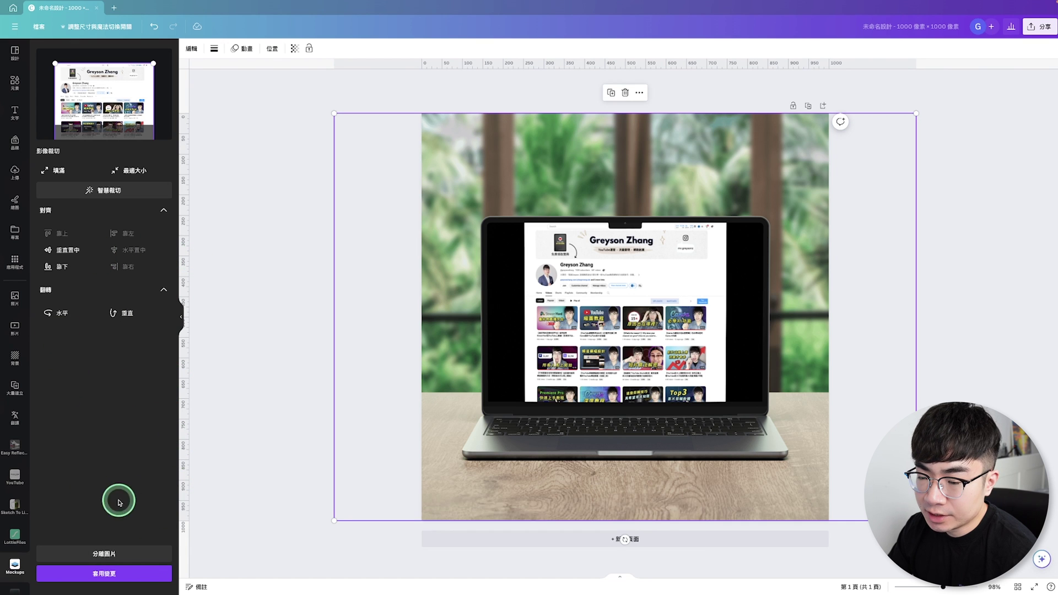
{"action": "left_click", "coordinate": [148, 578]}
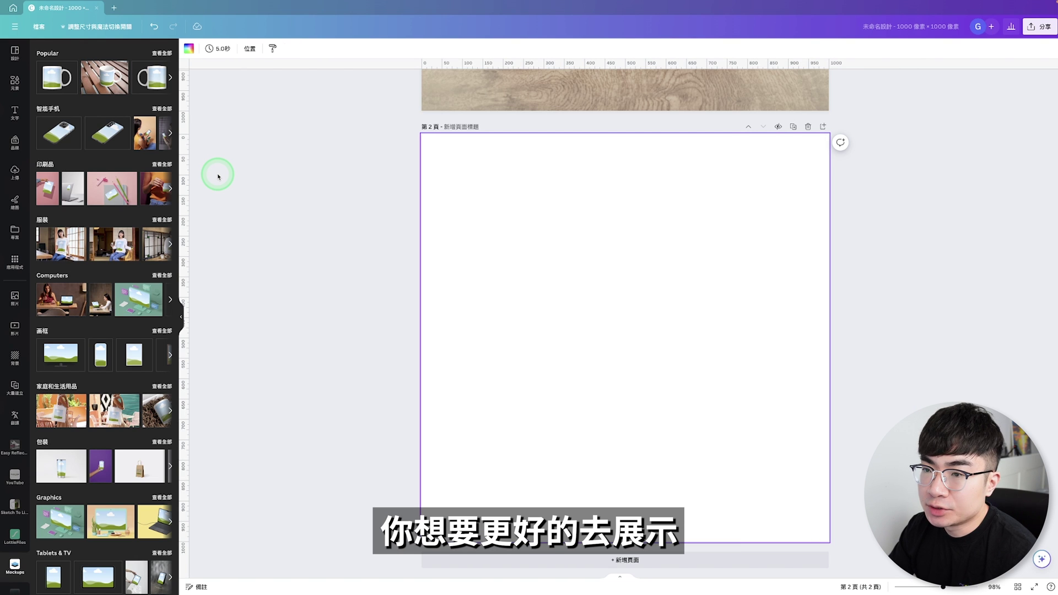
- Add the printed-materials mockup of a hand holding a poster to page 2 and fill it with the uploaded Retro Party poster
{"action": "left_click", "coordinate": [159, 164]}
{"action": "left_click", "coordinate": [53, 86]}
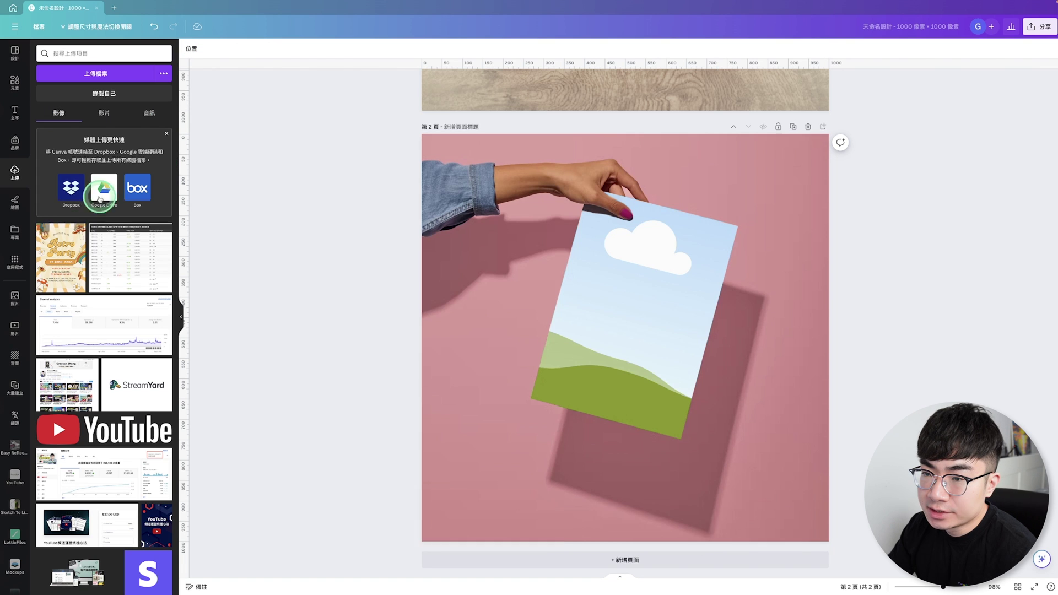
{"action": "left_click_drag", "start_coordinate": [76, 252], "coordinate": [673, 281]}
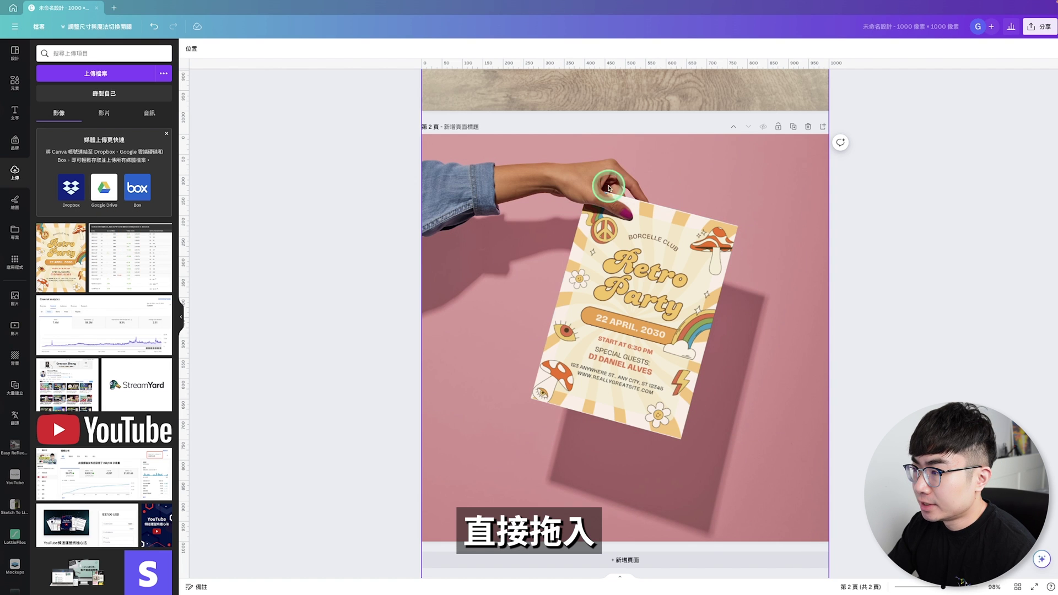